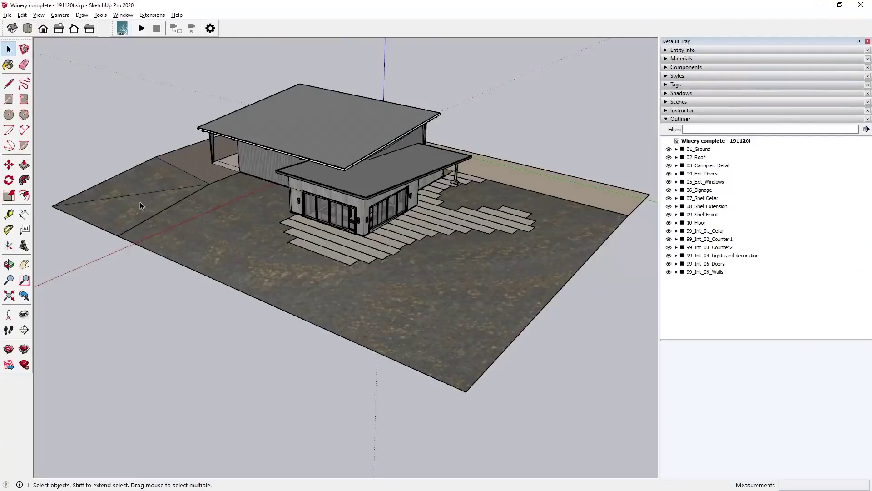
- Hide the model groups one after another in the Outliner, from 01_Ground down to 99_Int_06_Walls
{"action": "left_click", "coordinate": [669, 150]}
{"action": "left_click", "coordinate": [669, 157]}
{"action": "left_click", "coordinate": [669, 166]}
{"action": "left_click", "coordinate": [669, 181]}
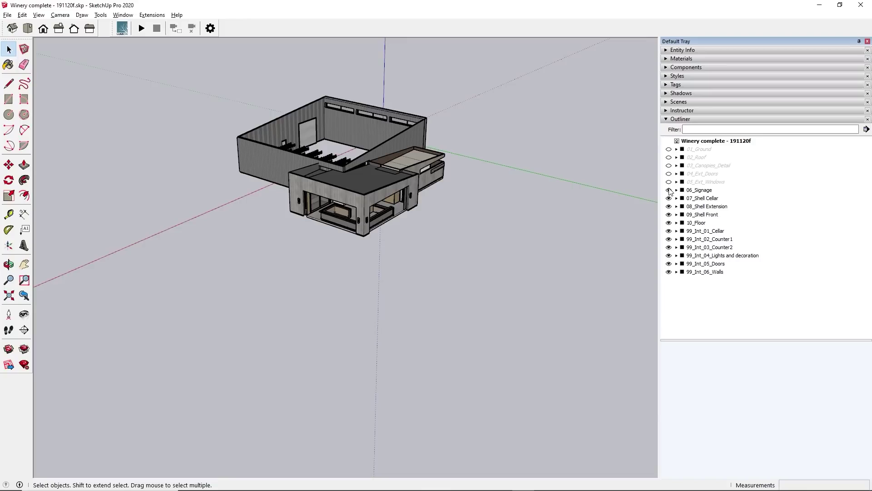
{"action": "left_click", "coordinate": [669, 207]}
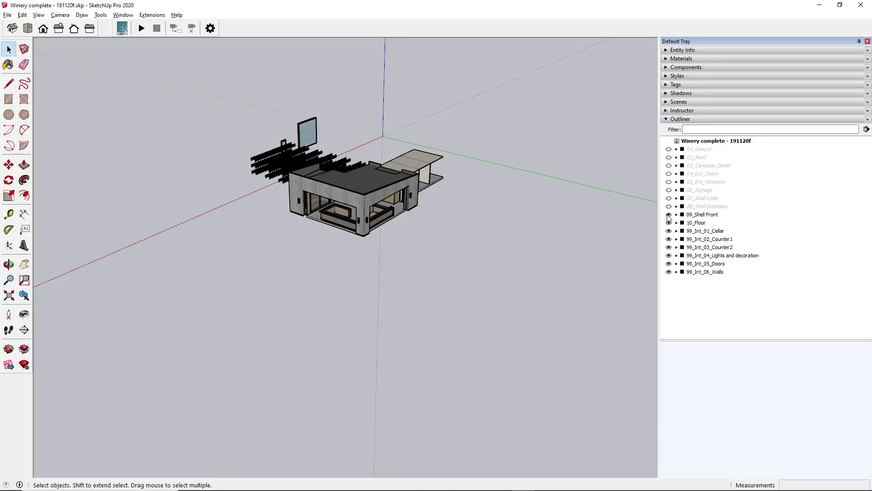
{"action": "left_click", "coordinate": [669, 214]}
{"action": "left_click", "coordinate": [669, 231]}
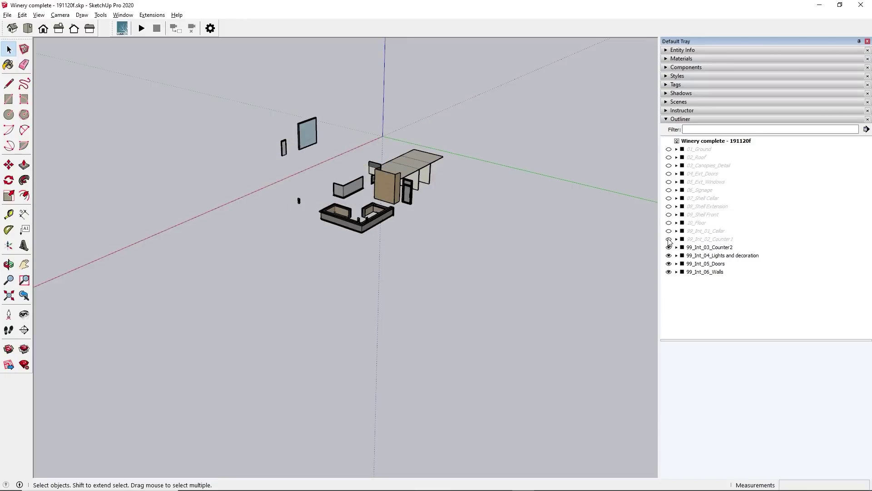
{"action": "left_click", "coordinate": [669, 272]}
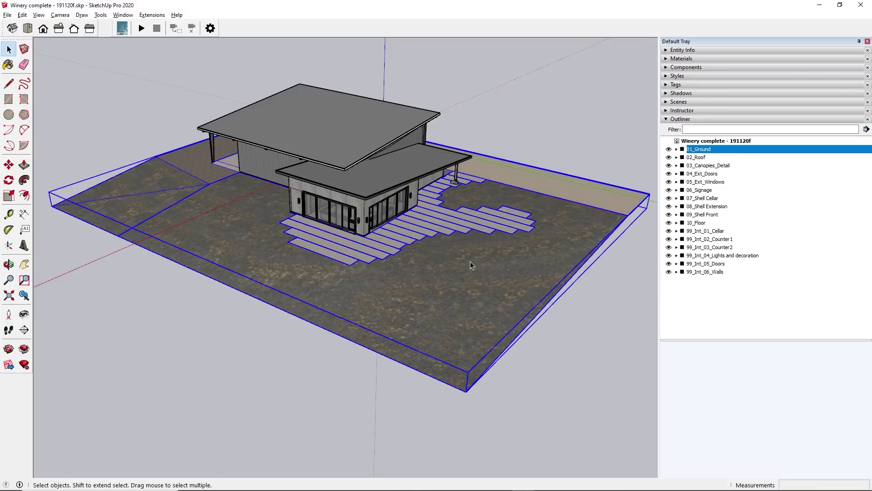
- Export only the selected 01_Ground group as a COLLADA file named 01_Ground into the Winery folder
{"action": "left_click", "coordinate": [7, 15]}
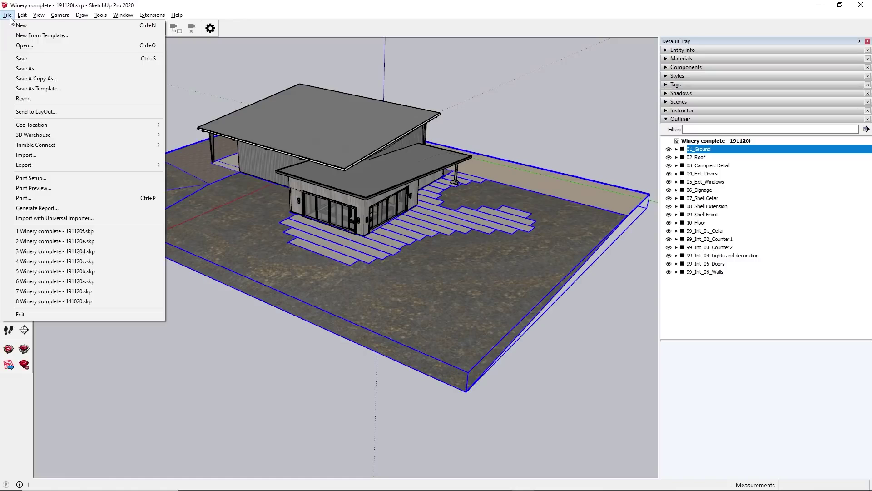
{"action": "mouse_move", "coordinate": [34, 165]}
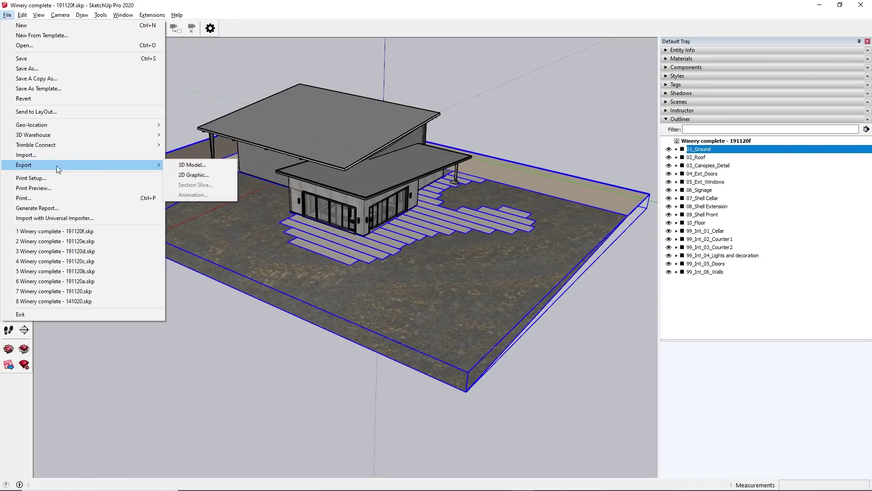
{"action": "left_click", "coordinate": [169, 165]}
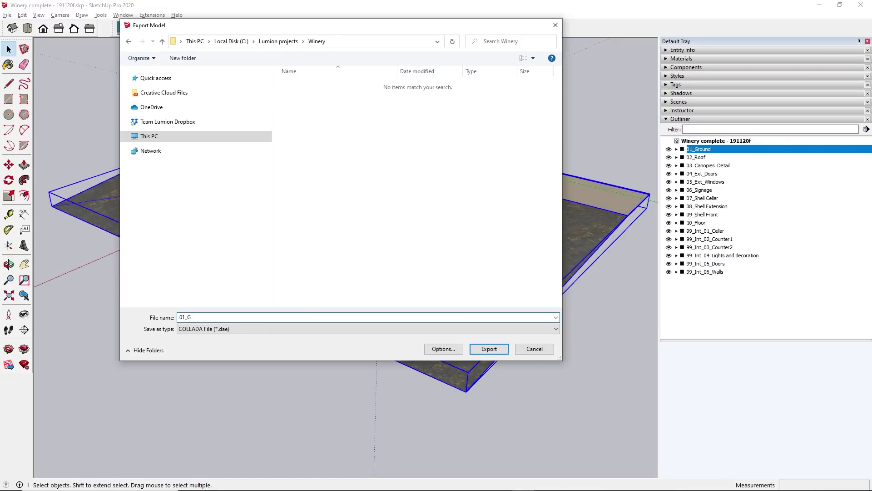
{"action": "left_click", "coordinate": [444, 348]}
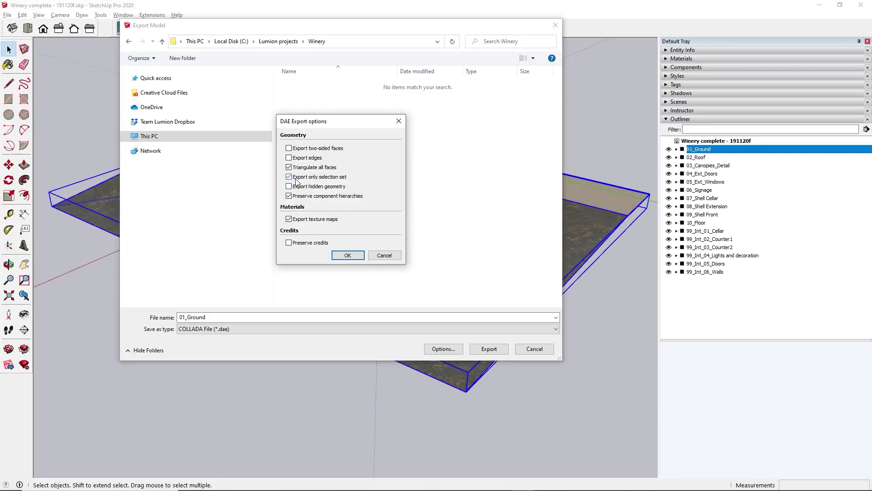
{"action": "left_click", "coordinate": [347, 256]}
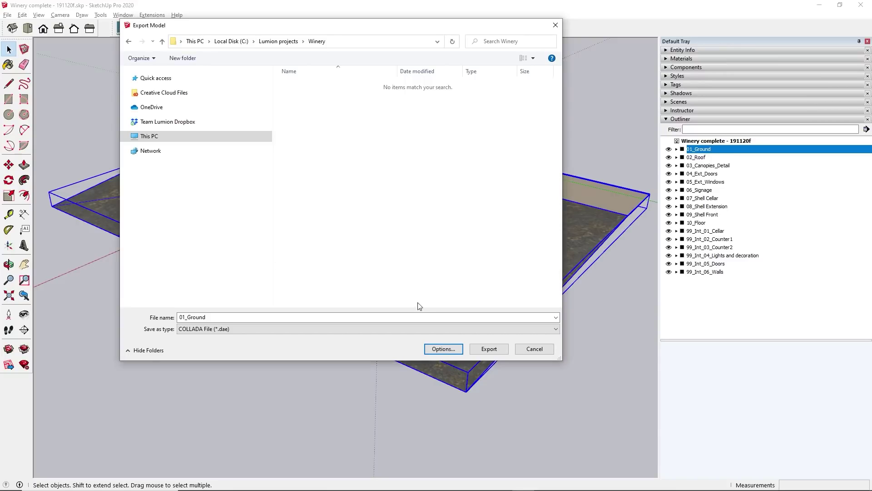
{"action": "left_click", "coordinate": [478, 348]}
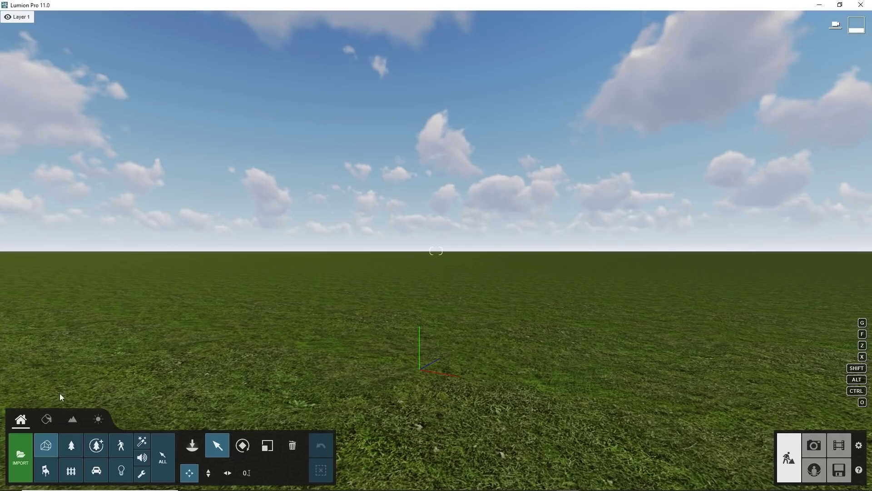
- Switch to Lumion and import 01 Ground.dae into a new library category named Winery
{"action": "left_click", "coordinate": [21, 455]}
{"action": "left_click", "coordinate": [475, 159]}
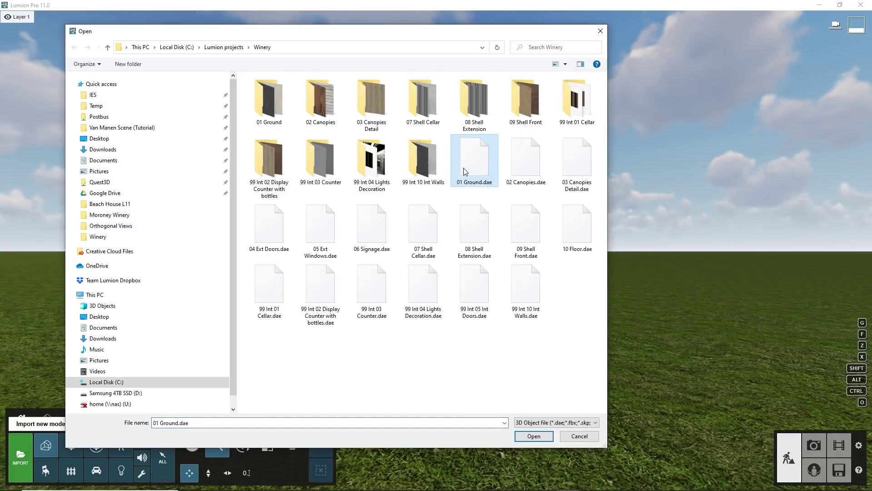
{"action": "left_click", "coordinate": [528, 440]}
{"action": "left_click", "coordinate": [490, 228]}
{"action": "left_click", "coordinate": [489, 240]}
{"action": "type", "text": "Winery"}
{"action": "left_click", "coordinate": [573, 335]}
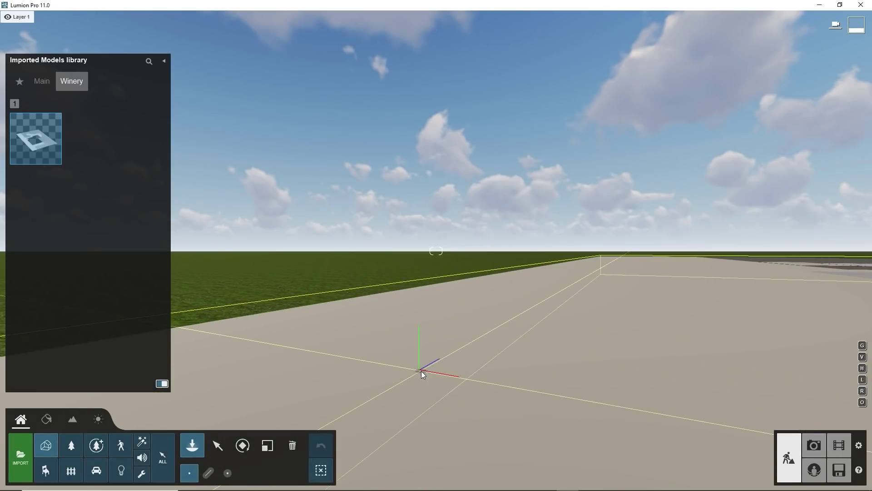
- Import the 02 Canopies.dae model into the Winery library category and place it in the scene
{"action": "left_click", "coordinate": [21, 457]}
{"action": "double_click", "coordinate": [516, 168]}
{"action": "left_click", "coordinate": [484, 229]}
{"action": "left_click", "coordinate": [454, 253]}
{"action": "left_click", "coordinate": [567, 340]}
- Set the position coordinates of the 02 Canopies model to 0
{"action": "right_click_drag", "start_coordinate": [427, 255], "coordinate": [419, 366]}
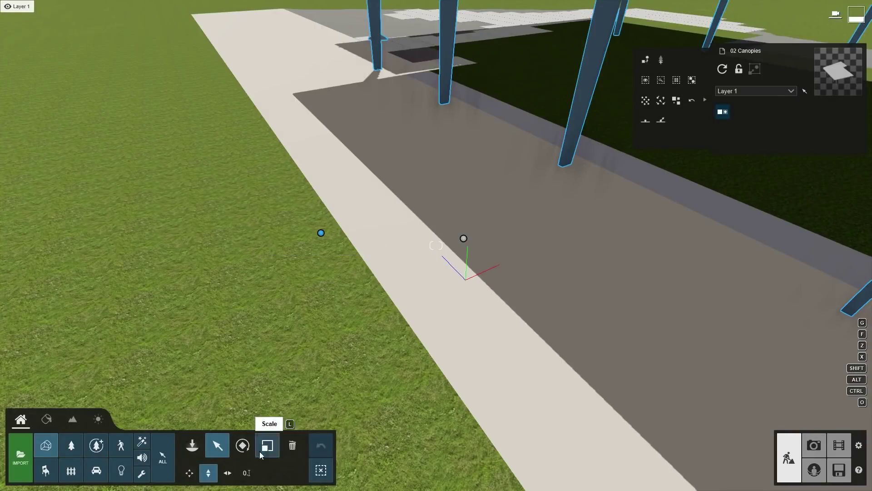
{"action": "left_click", "coordinate": [246, 473]}
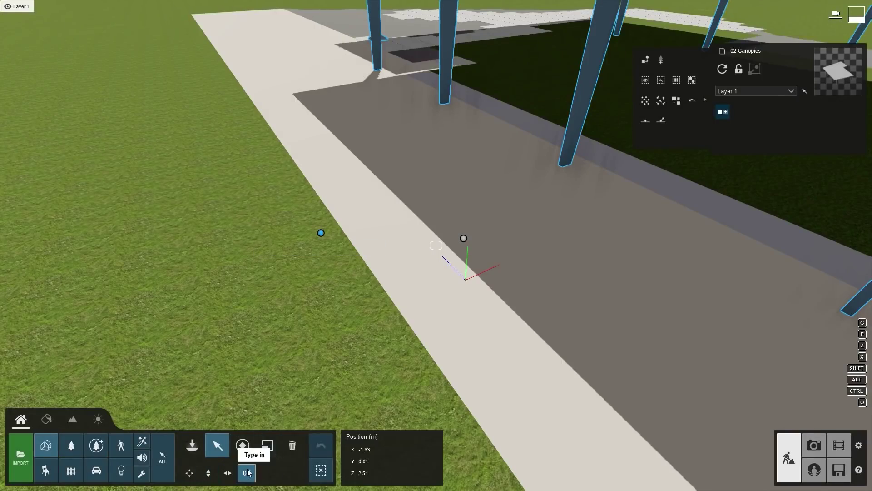
{"action": "type", "text": "0"}
{"action": "left_click", "coordinate": [391, 461]}
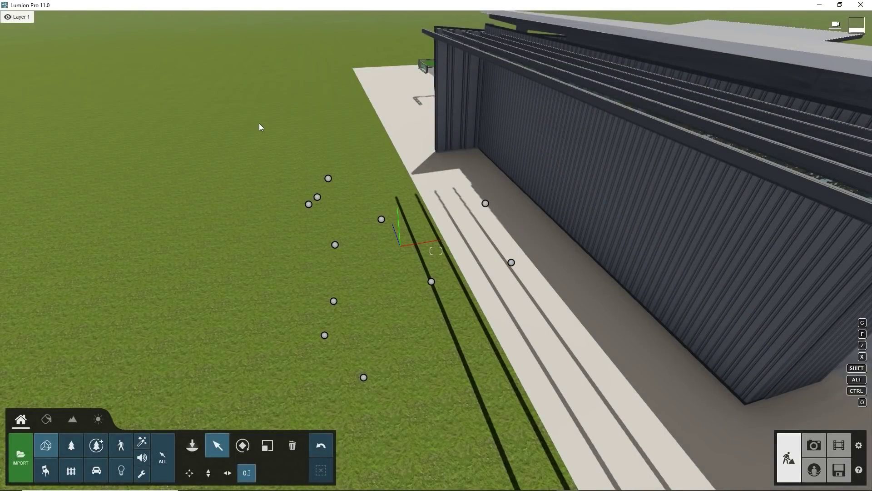
- Select all the imported winery models and align their positions
{"action": "left_click_drag", "start_coordinate": [231, 112], "coordinate": [618, 416], "text": "ctrl"}
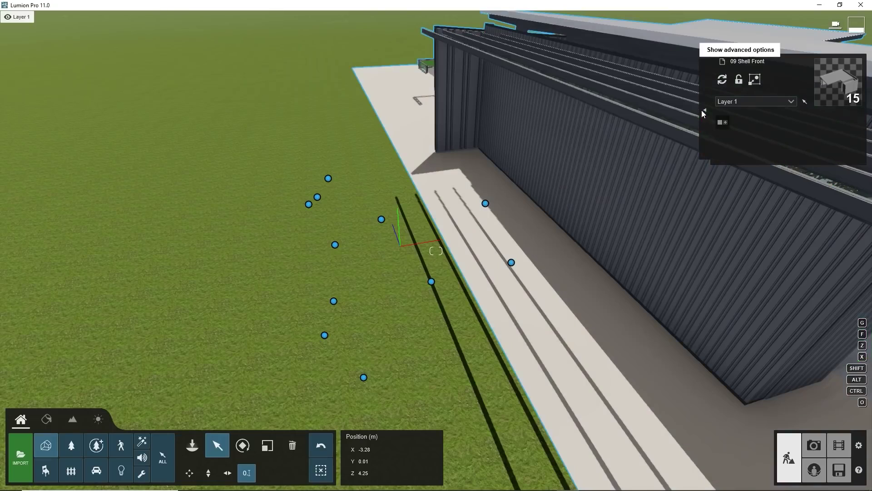
{"action": "left_click", "coordinate": [705, 111]}
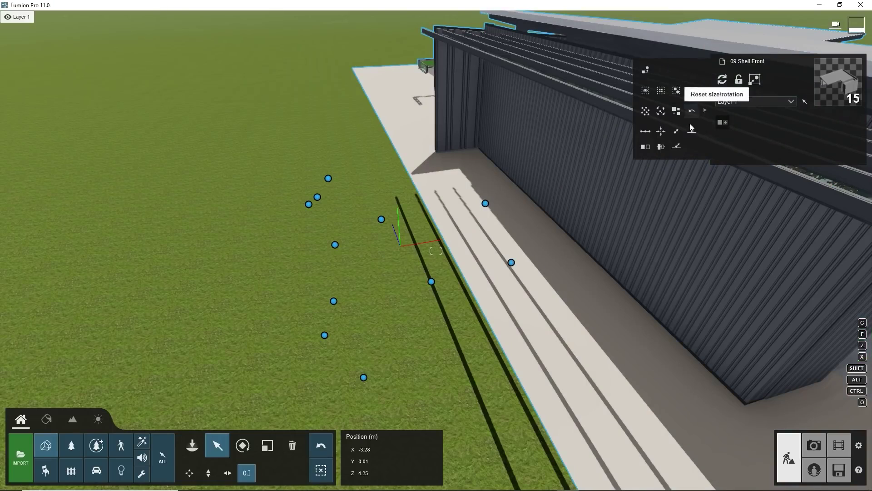
{"action": "left_click", "coordinate": [662, 133]}
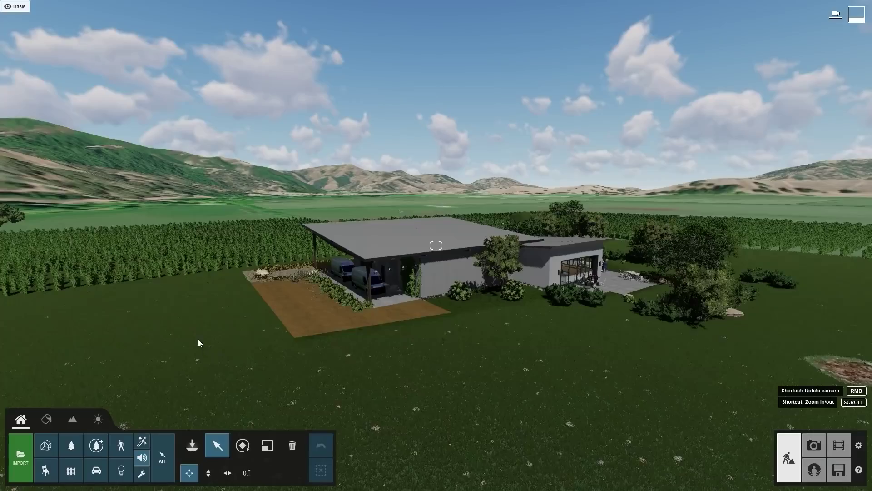
- Inspect the winery scene and its layers, turning the Nature - Close layer off and on again
{"action": "right_click_drag", "start_coordinate": [198, 339], "coordinate": [645, 314]}
{"action": "scroll", "coordinate": [199, 343], "scroll_direction": "up", "scroll_amount": 3}
{"action": "mouse_move", "coordinate": [49, 23]}
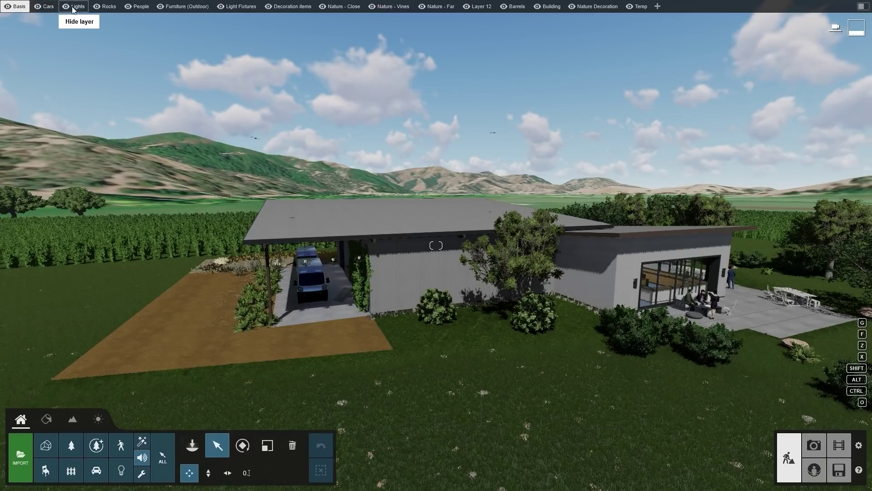
{"action": "left_click", "coordinate": [323, 7]}
{"action": "left_click", "coordinate": [324, 7]}
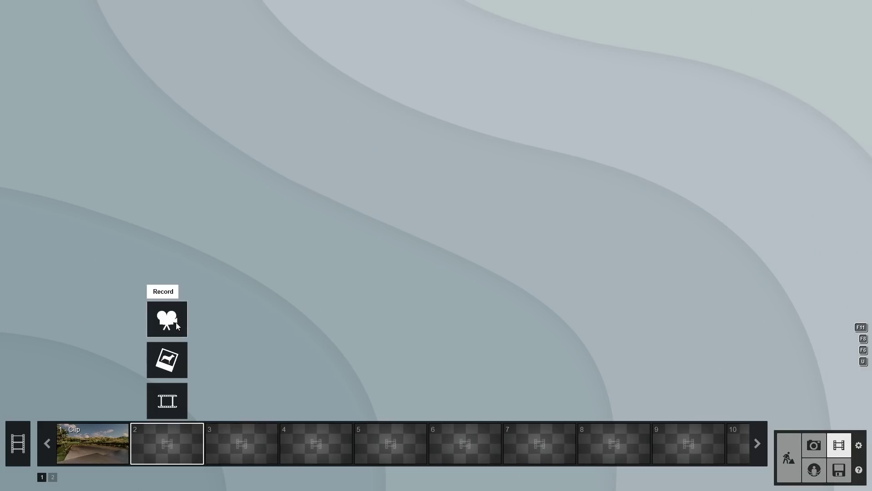
- Record a second movie clip with a longer focal length and two camera keyframes around the winery, lasting 10.27 s
{"action": "left_click", "coordinate": [176, 323]}
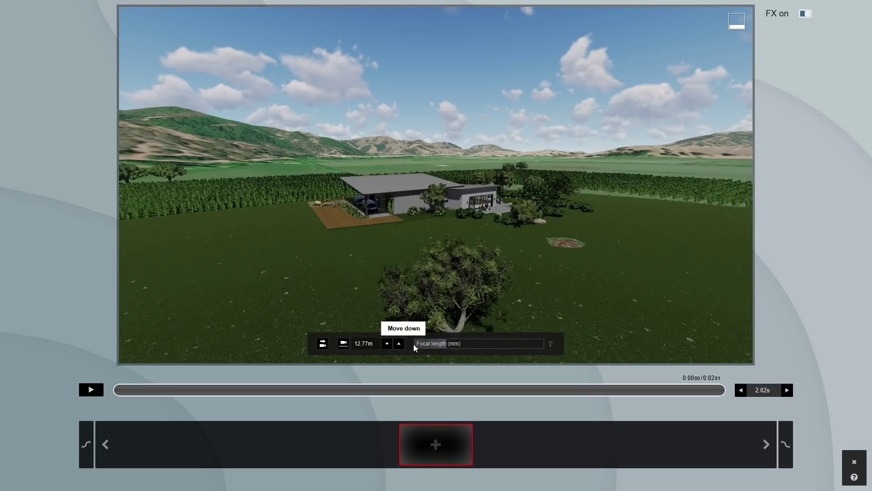
{"action": "left_click_drag", "start_coordinate": [445, 346], "coordinate": [473, 346]}
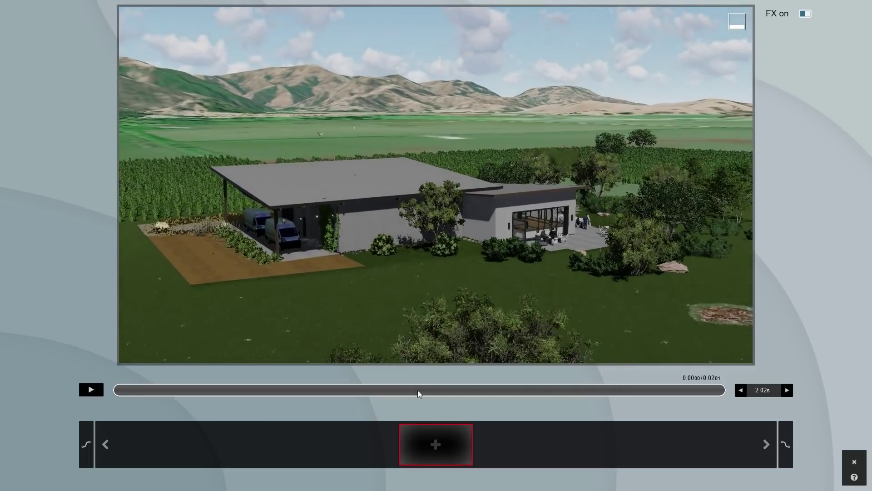
{"action": "left_click", "coordinate": [435, 445]}
{"action": "right_click_drag", "start_coordinate": [415, 343], "coordinate": [436, 318]}
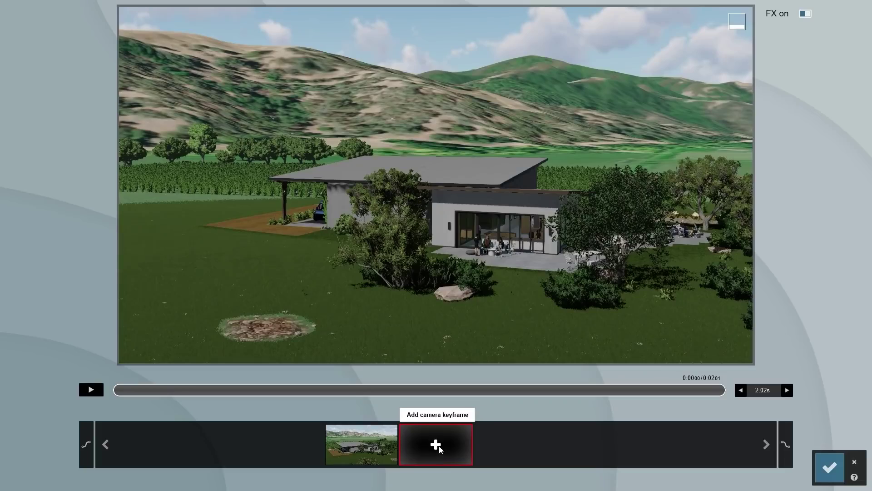
{"action": "left_click", "coordinate": [436, 445]}
{"action": "left_click", "coordinate": [788, 390]}
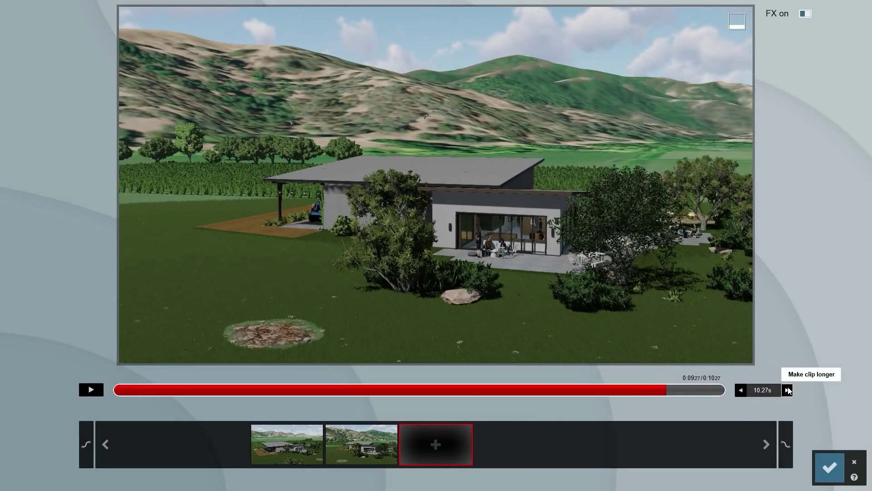
{"action": "left_click", "coordinate": [829, 470]}
- Apply the Realistic style to the second clip
{"action": "left_click", "coordinate": [88, 45]}
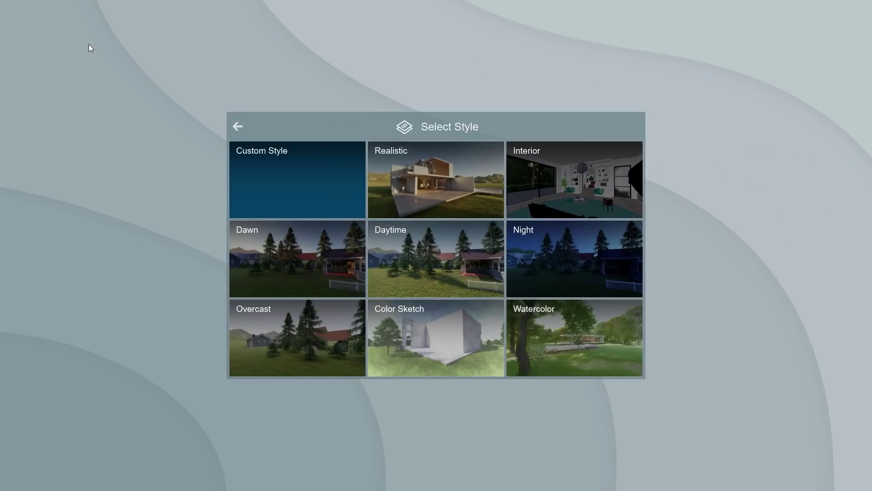
{"action": "left_click", "coordinate": [416, 165]}
{"action": "left_click", "coordinate": [416, 166]}
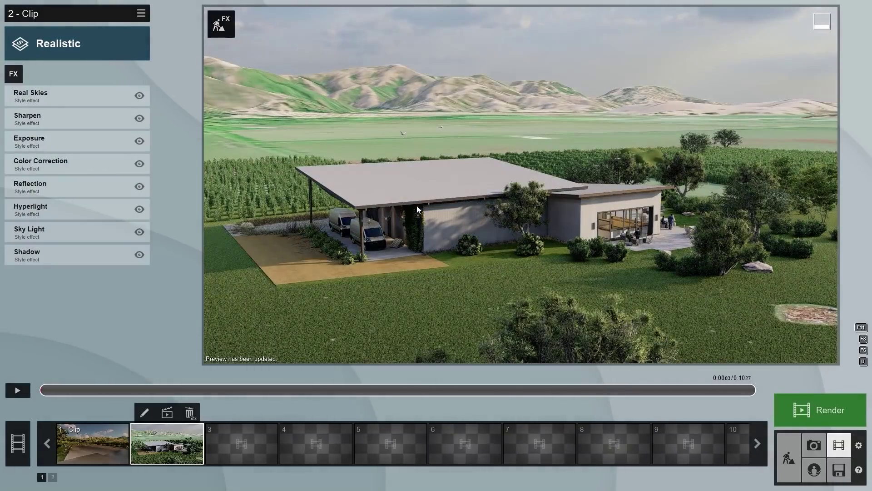
- Add the Layer Visibility effect to the second clip
{"action": "left_click", "coordinate": [13, 74]}
{"action": "left_click", "coordinate": [269, 235]}
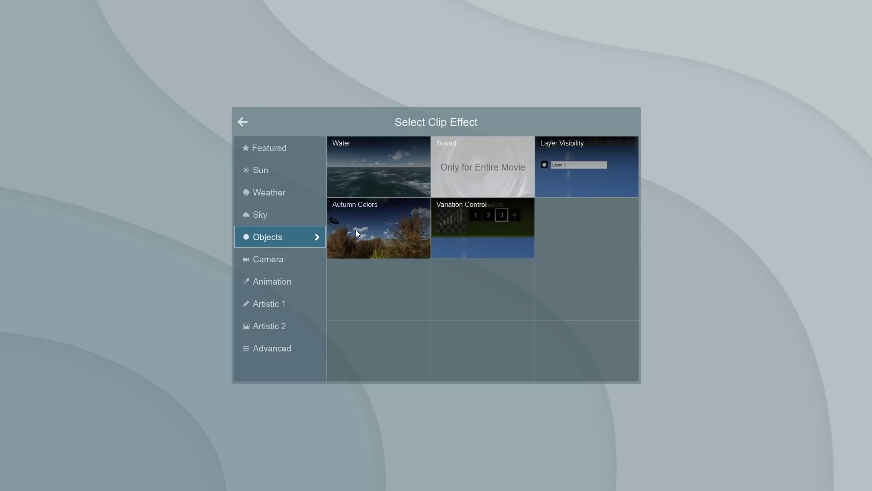
{"action": "left_click", "coordinate": [573, 172]}
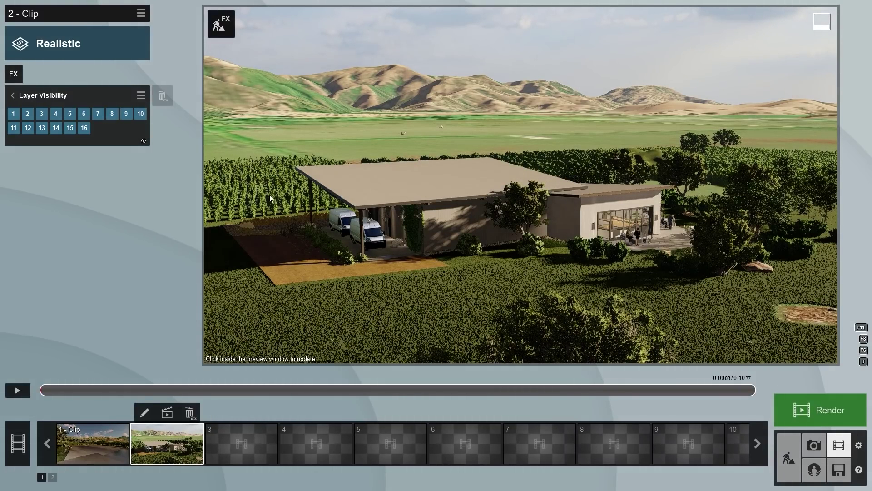
- Create a layer visibility keyframe at the clip's start and hide layers 2, 3, 5, 6, 7 and 13
{"action": "left_click", "coordinate": [144, 143]}
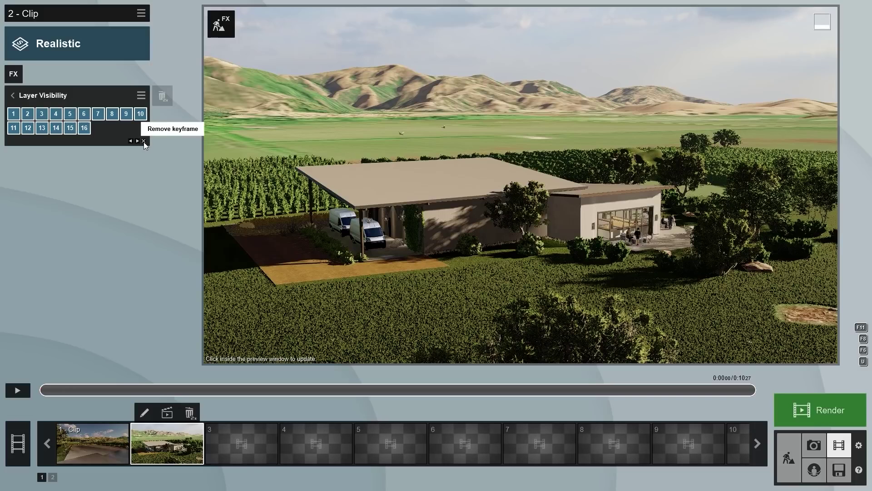
{"action": "left_click", "coordinate": [41, 115]}
{"action": "left_click", "coordinate": [70, 115]}
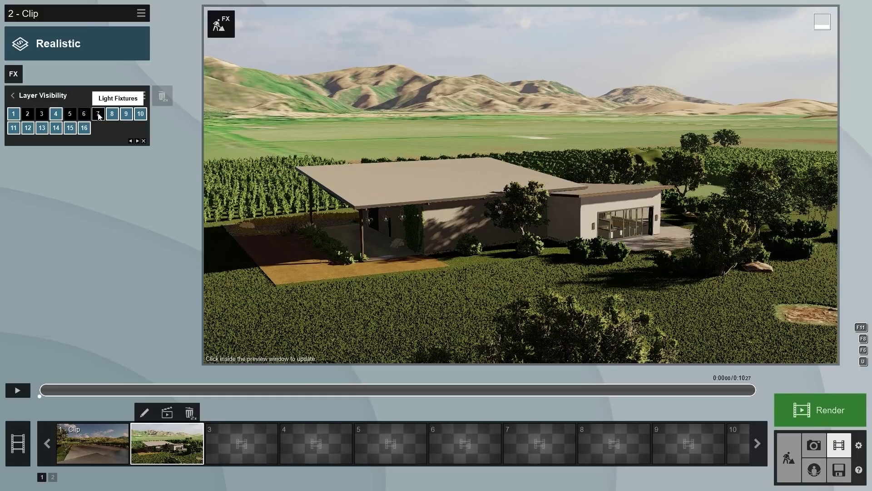
{"action": "left_click", "coordinate": [41, 129]}
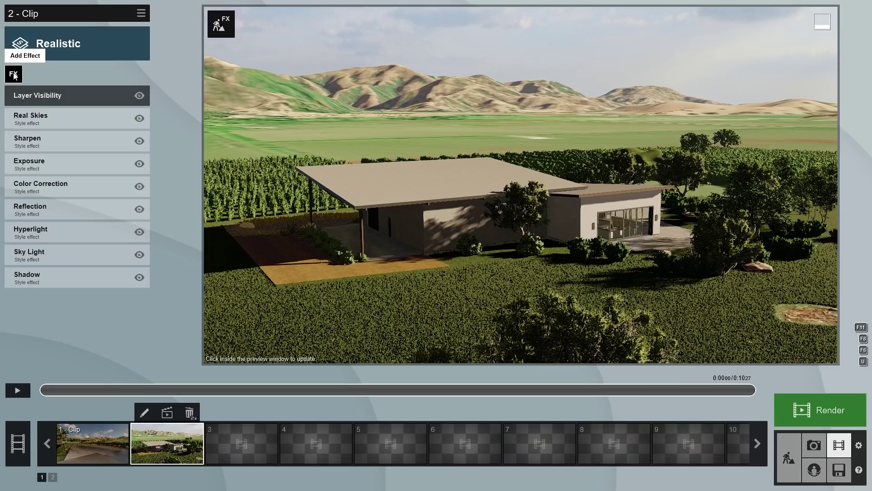
- Add the Animated Phasing effect to the second clip
{"action": "left_click", "coordinate": [14, 74]}
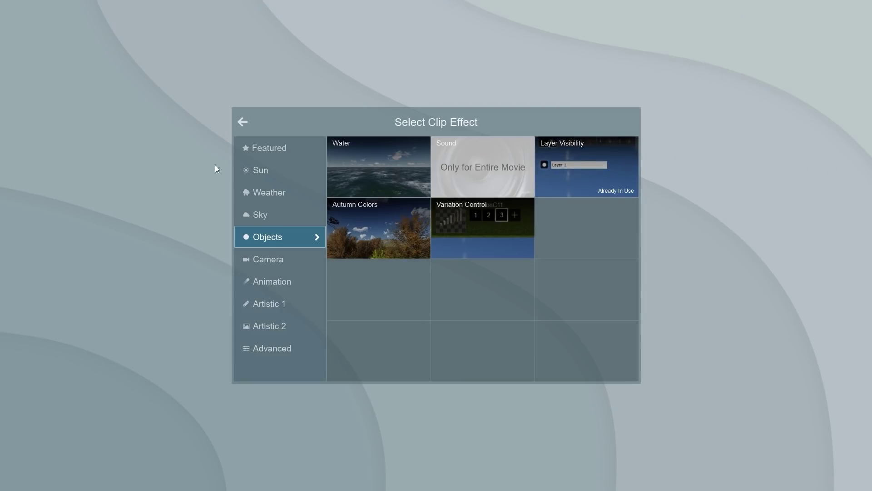
{"action": "left_click", "coordinate": [268, 282]}
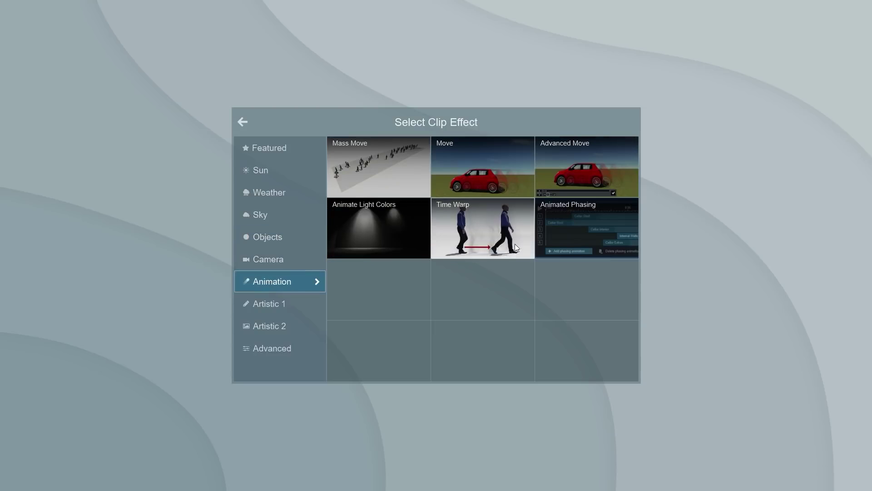
{"action": "left_click", "coordinate": [569, 223]}
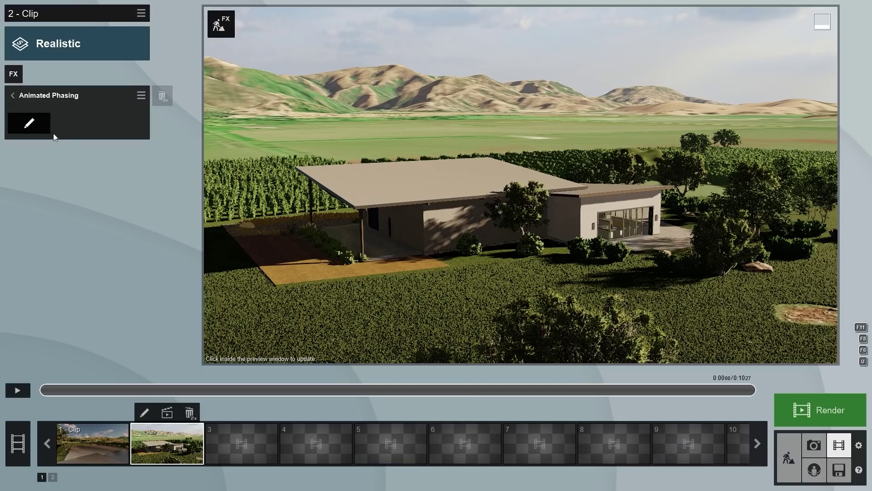
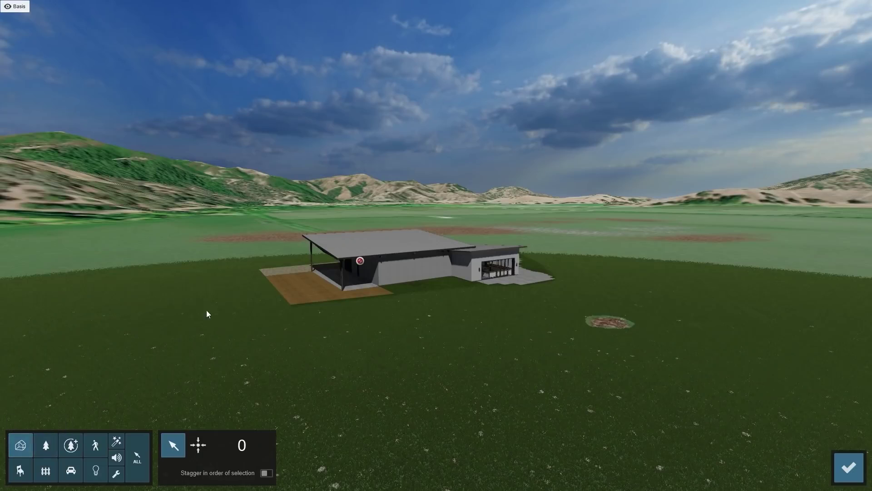
- Assign all 17 imported winery building parts to the phasing animation
{"action": "left_click_drag", "start_coordinate": [300, 234], "coordinate": [407, 321]}
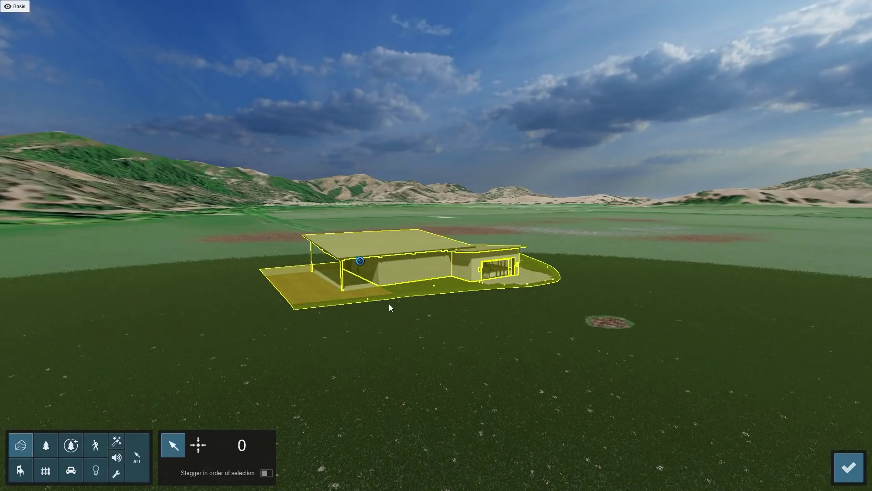
{"action": "left_click", "coordinate": [360, 262]}
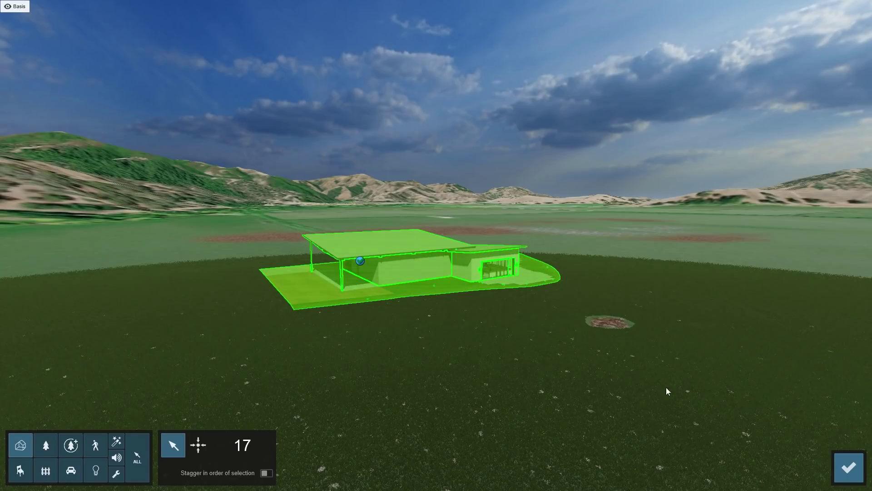
{"action": "left_click", "coordinate": [849, 467]}
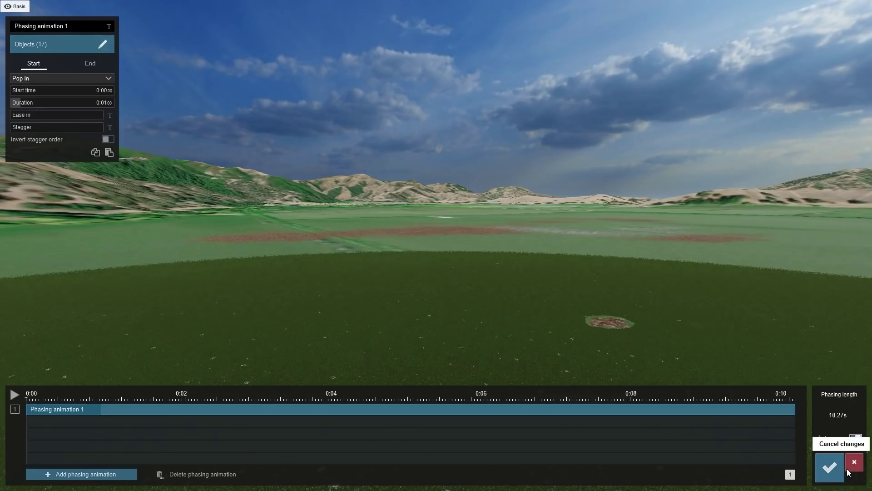
- Rename the phasing animation as "Winery Animation"
{"action": "left_click", "coordinate": [72, 25]}
{"action": "key", "text": "BackSpace"}
{"action": "key", "text": "BackSpace"}
{"action": "key", "text": "BackSpace"}
{"action": "key", "text": "BackSpace"}
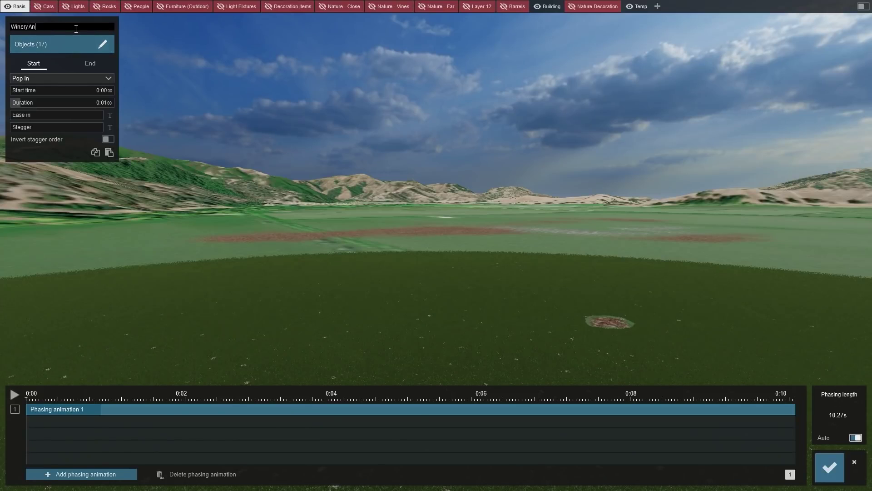
{"action": "type", "text": "Winery Animation"}
{"action": "key", "text": "Return"}
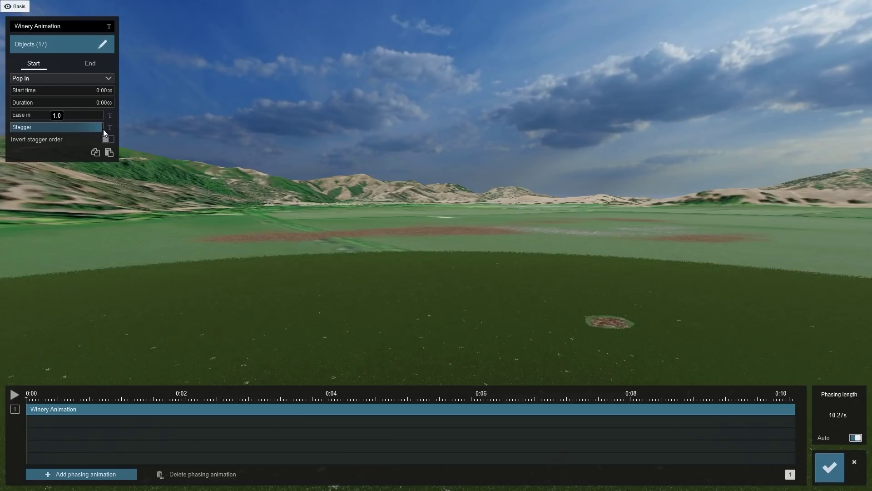
- Set the winery animation's start effect to Sky drop with stagger 1.0 and a duration above 9 seconds, and preview the clip
{"action": "left_click_drag", "start_coordinate": [10, 103], "coordinate": [105, 103]}
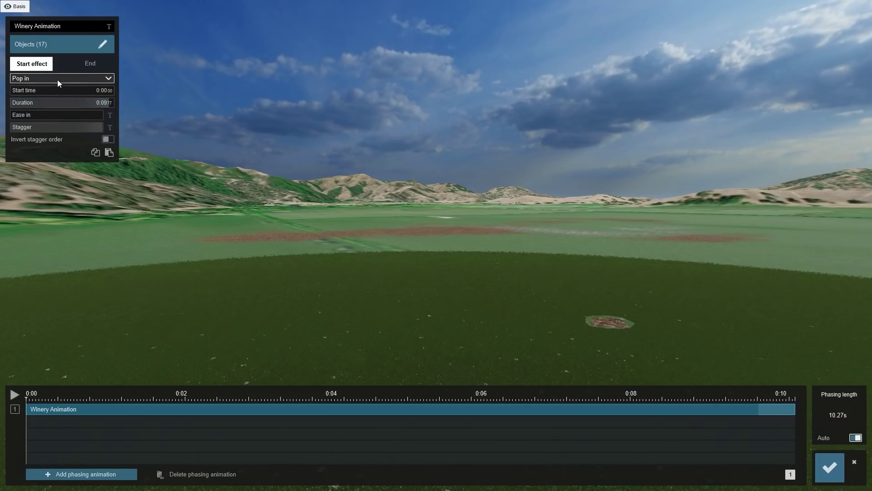
{"action": "left_click", "coordinate": [57, 79]}
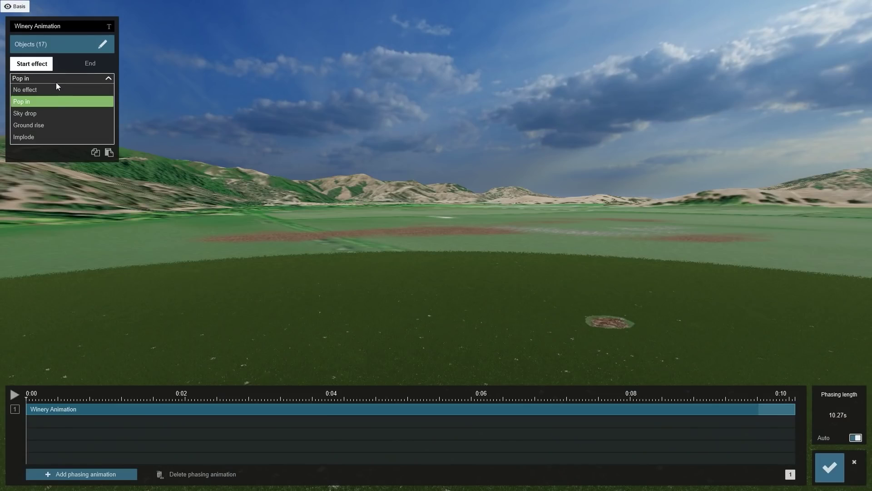
{"action": "left_click", "coordinate": [50, 113]}
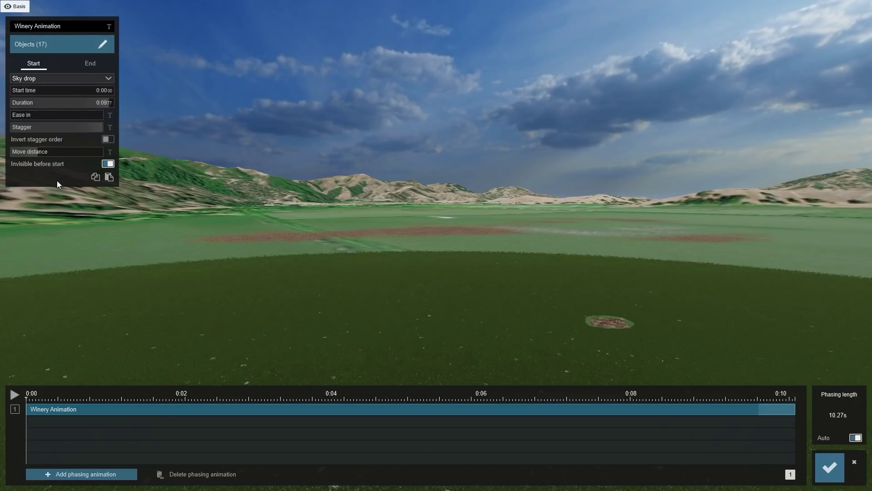
{"action": "left_click", "coordinate": [13, 396]}
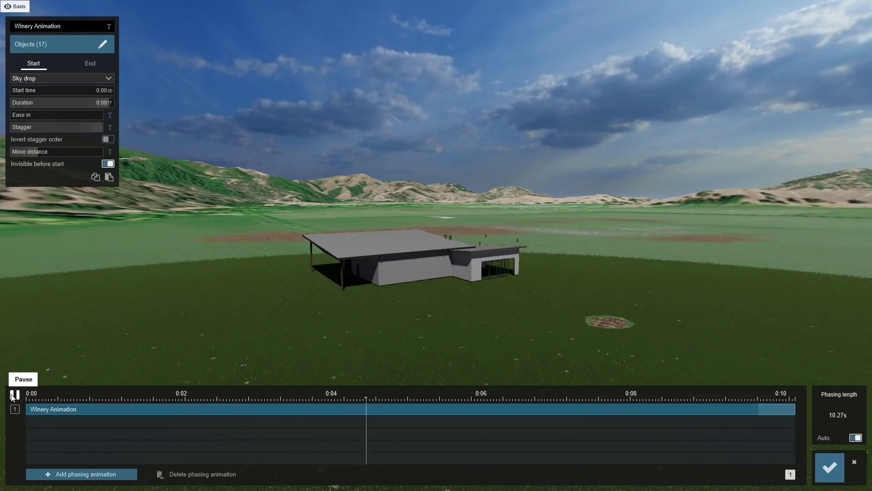
{"action": "left_click", "coordinate": [821, 465]}
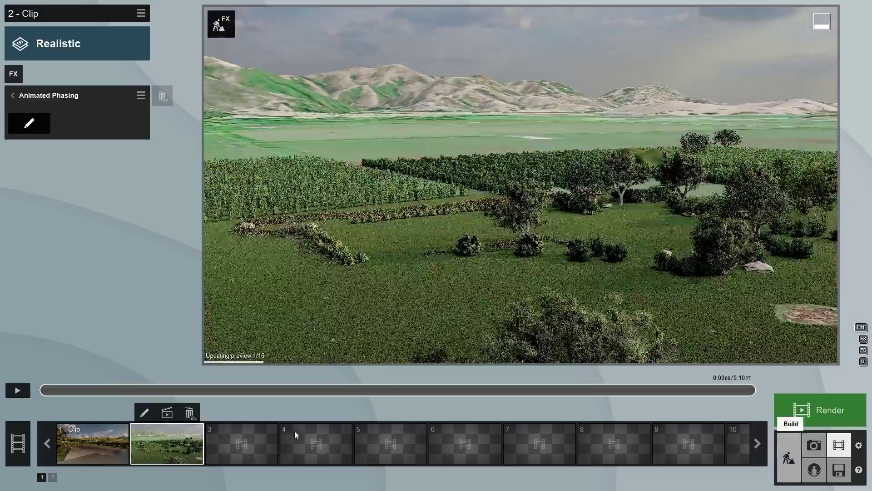
{"action": "left_click", "coordinate": [17, 392]}
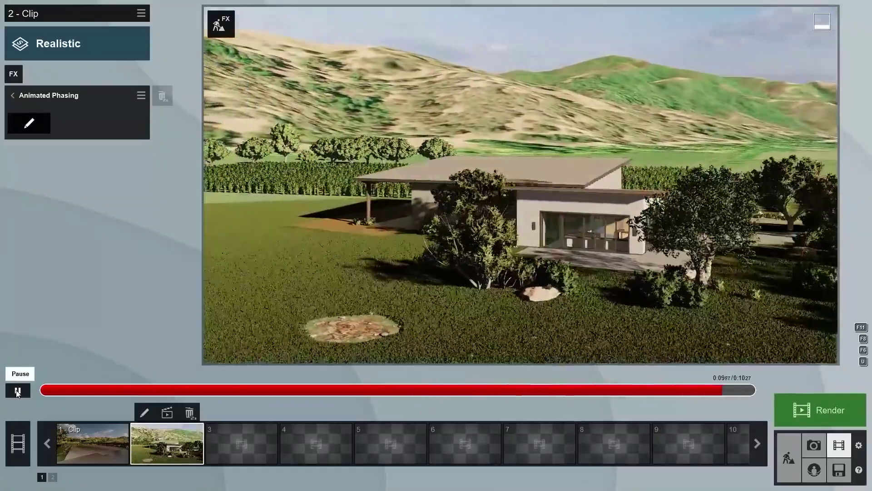
{"action": "left_click", "coordinate": [17, 391]}
- Remove the ground and terrace base from the winery animation's selected objects
{"action": "left_click", "coordinate": [30, 124]}
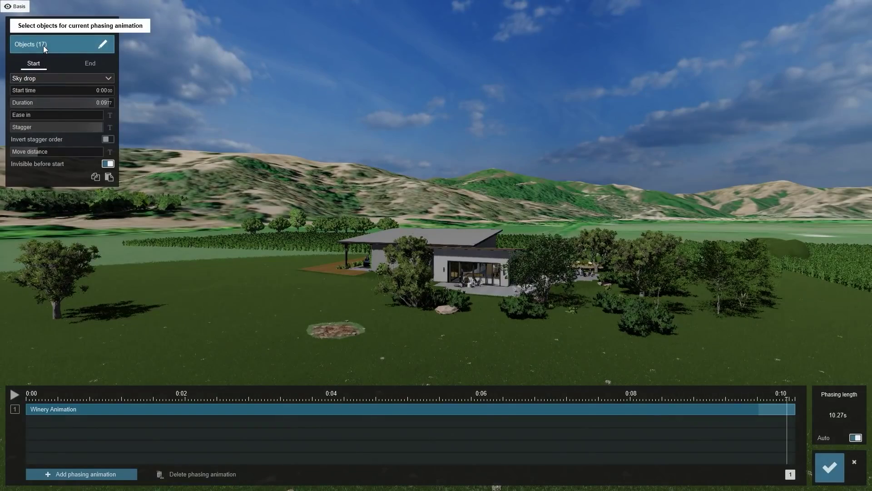
{"action": "left_click", "coordinate": [43, 47]}
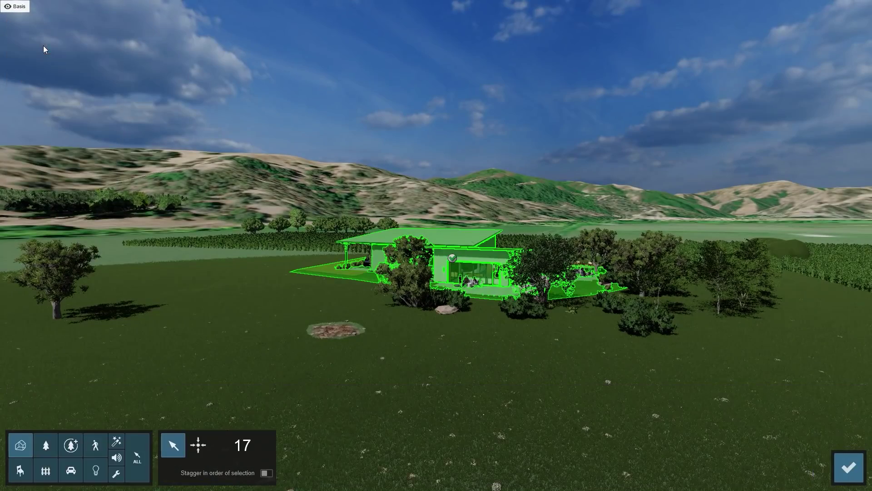
{"action": "left_click", "coordinate": [317, 275]}
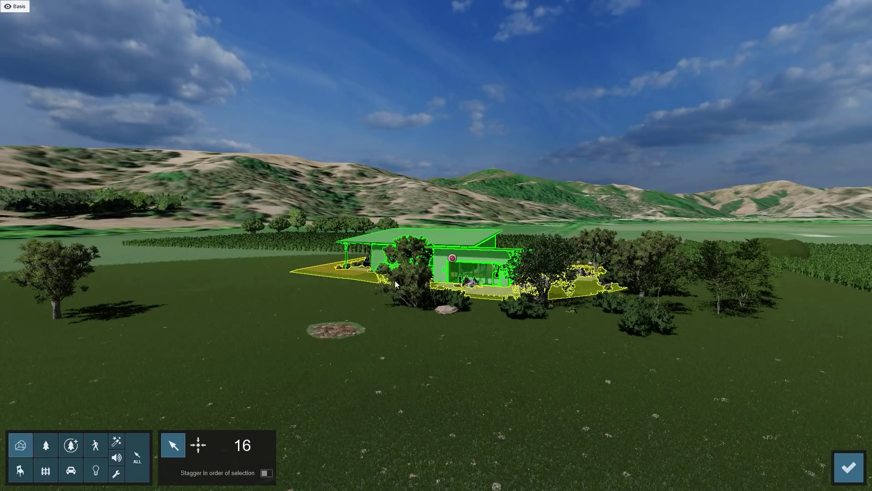
{"action": "left_click", "coordinate": [848, 468]}
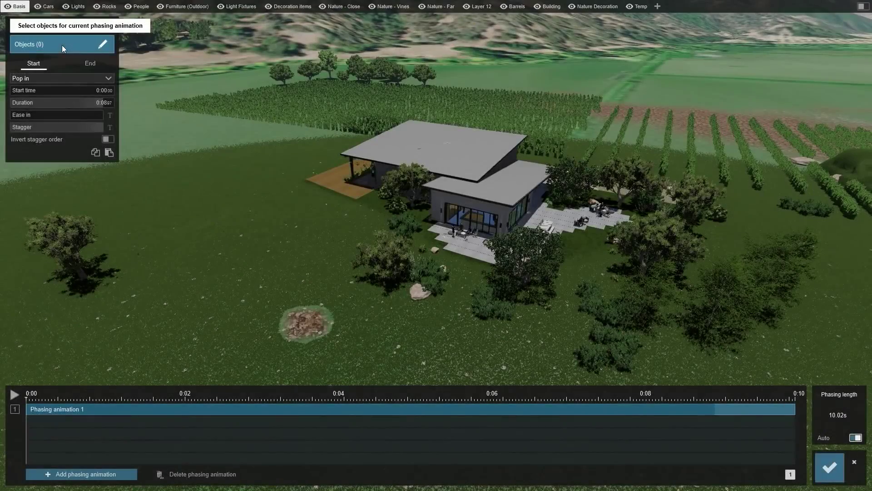
- Assign seven individual trees and shrubs around the building to the phasing animation, staggered in order of selection
{"action": "left_click", "coordinate": [62, 45]}
{"action": "left_click", "coordinate": [46, 446]}
{"action": "left_click", "coordinate": [70, 255]}
{"action": "left_click", "coordinate": [382, 254]}
{"action": "left_click", "coordinate": [408, 182]}
{"action": "left_click", "coordinate": [522, 257]}
{"action": "left_click", "coordinate": [605, 303]}
{"action": "left_click", "coordinate": [608, 349]}
{"action": "left_click", "coordinate": [729, 298]}
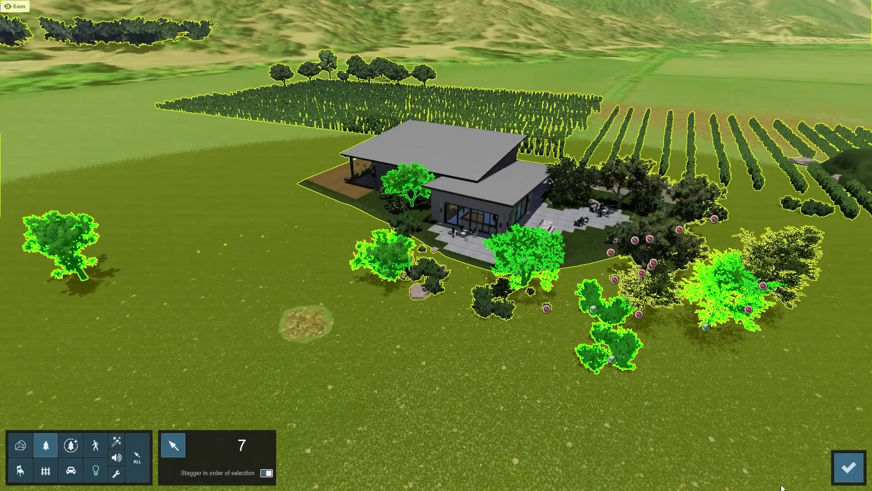
{"action": "left_click", "coordinate": [849, 467]}
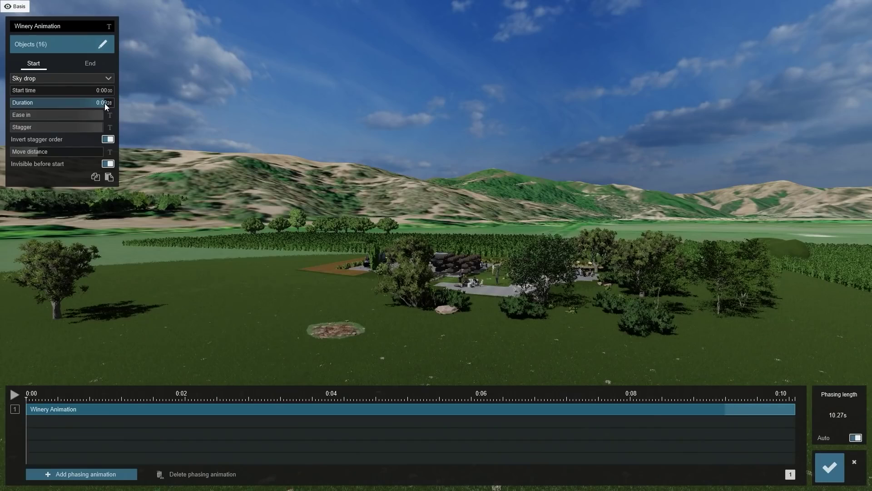
- Shorten the winery animation's start duration to about 8 seconds, delay its start to about 0.85 seconds, and preview it
{"action": "left_click_drag", "start_coordinate": [105, 103], "coordinate": [91, 104]}
{"action": "left_click_drag", "start_coordinate": [26, 407], "coordinate": [100, 409]}
{"action": "left_click", "coordinate": [19, 392]}
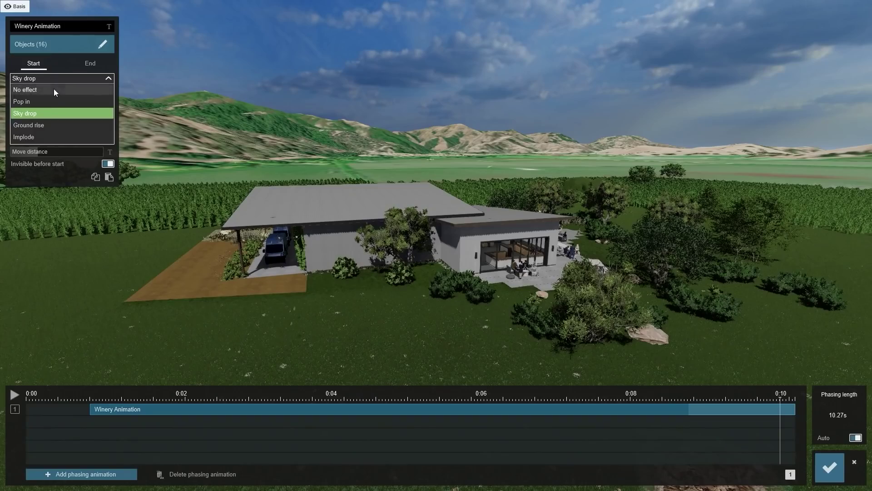
- Try the Pop in and Ground rise start effects on the winery animation
{"action": "left_click", "coordinate": [53, 115]}
{"action": "left_click", "coordinate": [14, 395]}
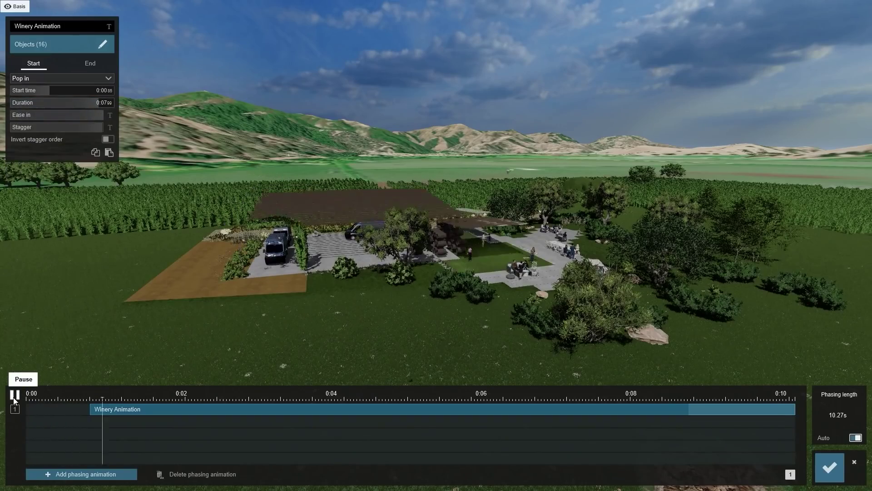
{"action": "left_click", "coordinate": [42, 77]}
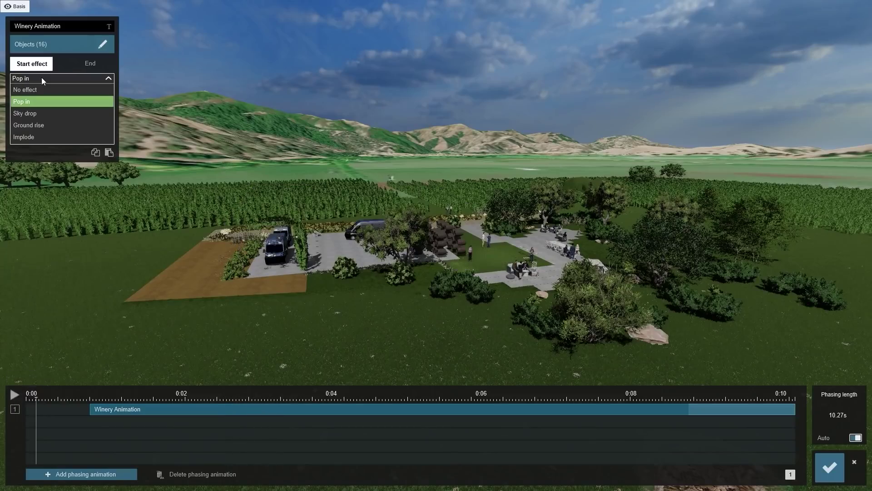
{"action": "left_click", "coordinate": [45, 123]}
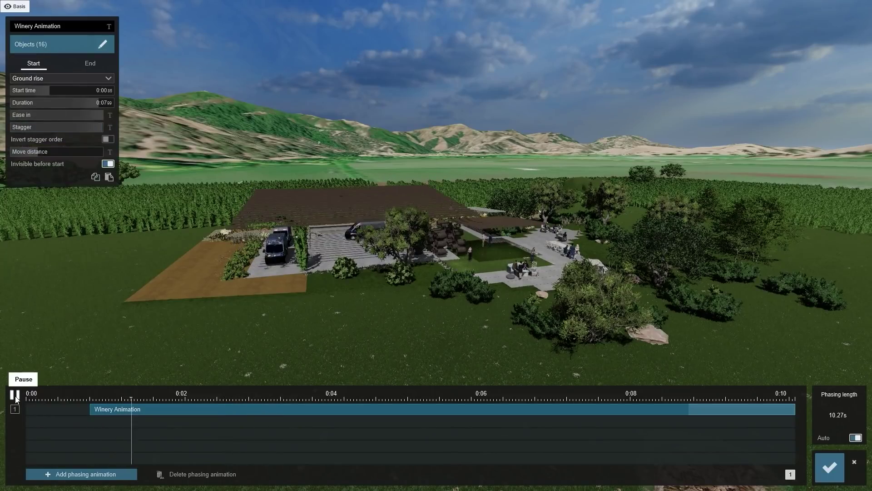
- Set the winery animation's start effect to Implode, keep the parts visible before the start, and reduce the move distance
{"action": "left_click", "coordinate": [45, 78]}
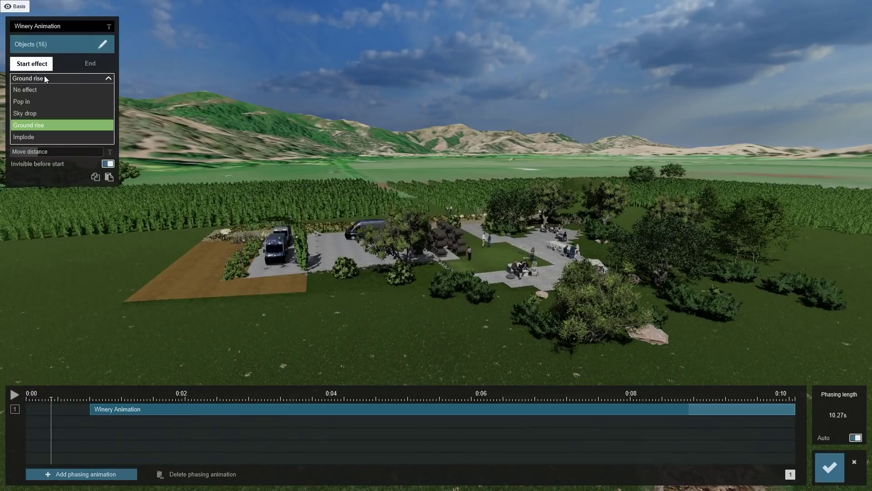
{"action": "left_click", "coordinate": [31, 135]}
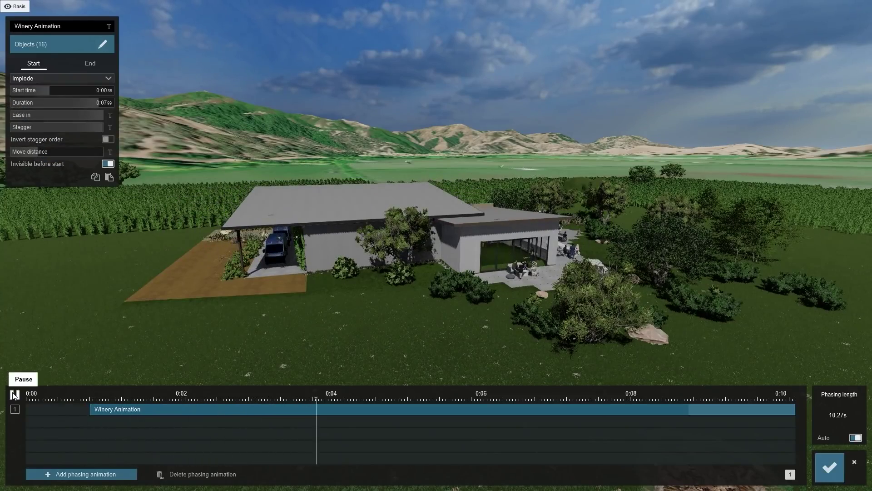
{"action": "left_click", "coordinate": [108, 164]}
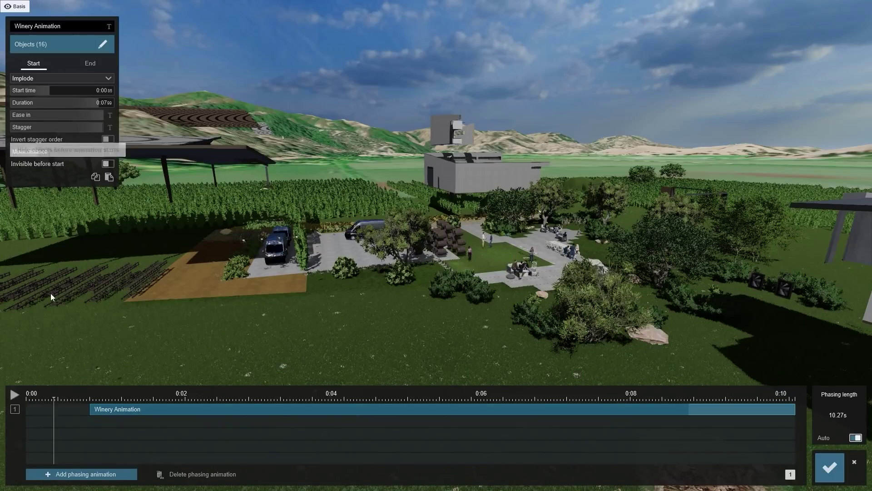
{"action": "mouse_move", "coordinate": [35, 151]}
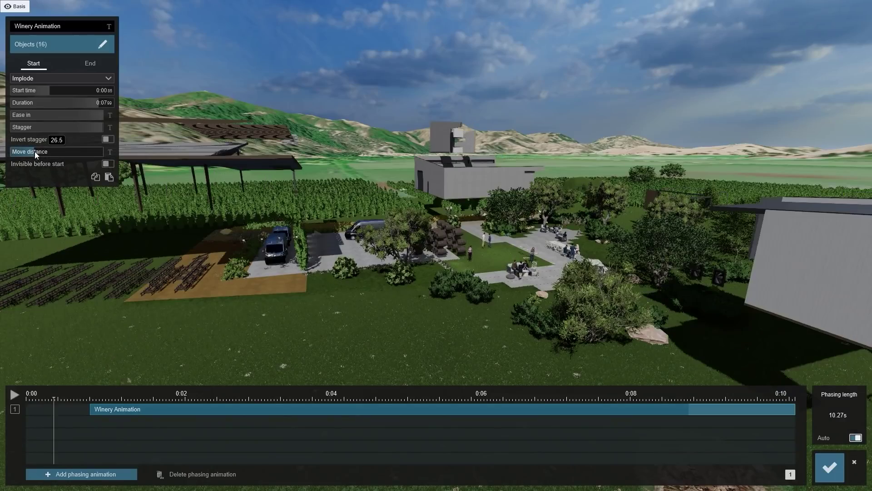
{"action": "left_click_drag", "start_coordinate": [37, 151], "coordinate": [25, 154]}
{"action": "left_click_drag", "start_coordinate": [26, 153], "coordinate": [28, 153]}
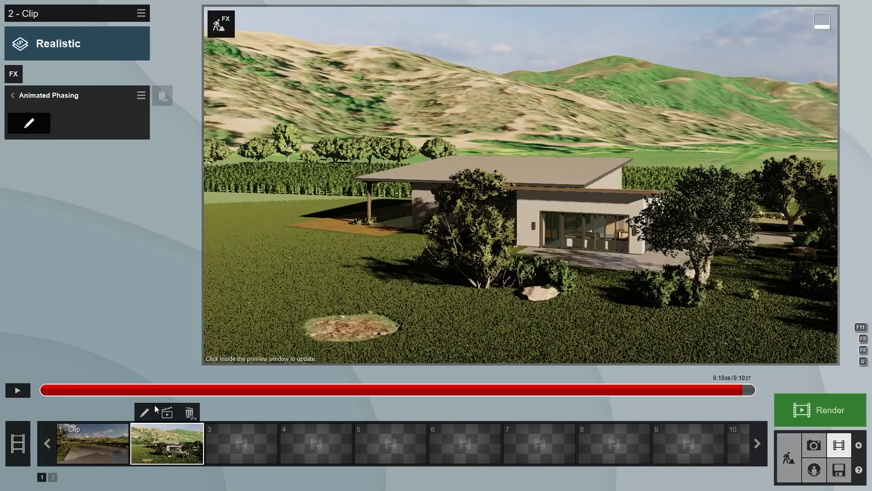
- Add a third camera keyframe repeating the final view to extend the second clip to 17.48 seconds
{"action": "left_click", "coordinate": [144, 413]}
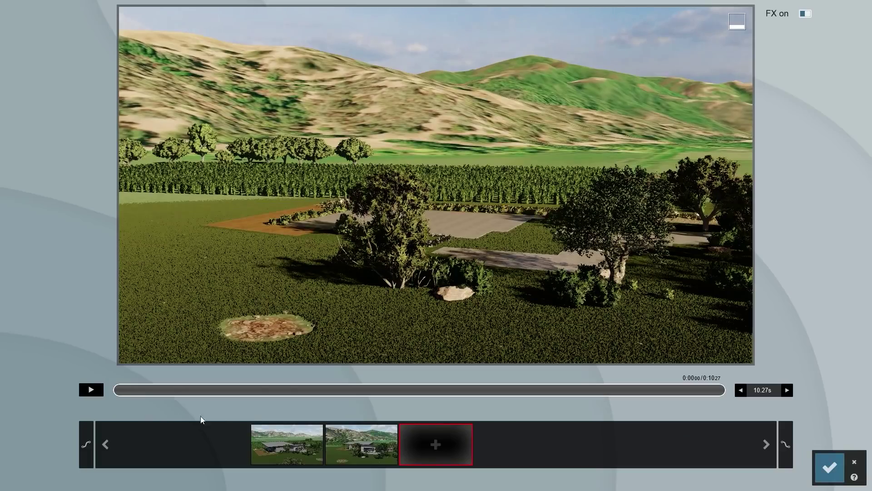
{"action": "left_click", "coordinate": [372, 445]}
{"action": "left_click", "coordinate": [434, 446]}
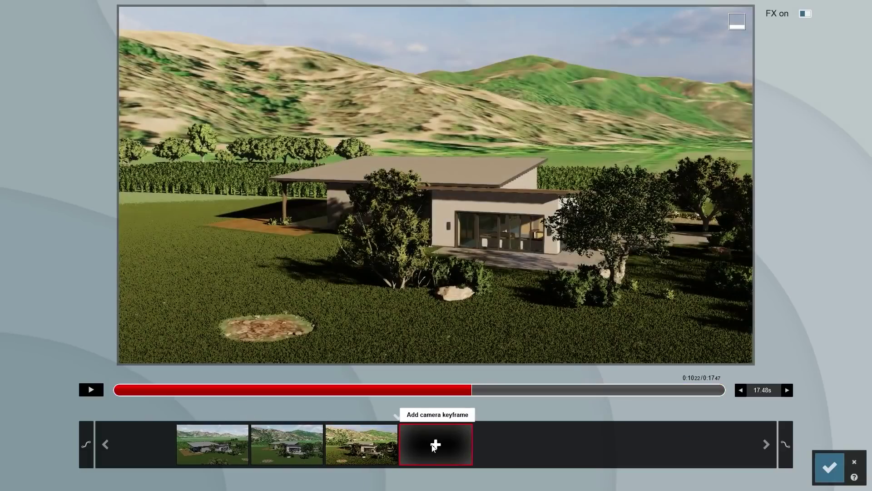
{"action": "left_click", "coordinate": [829, 467]}
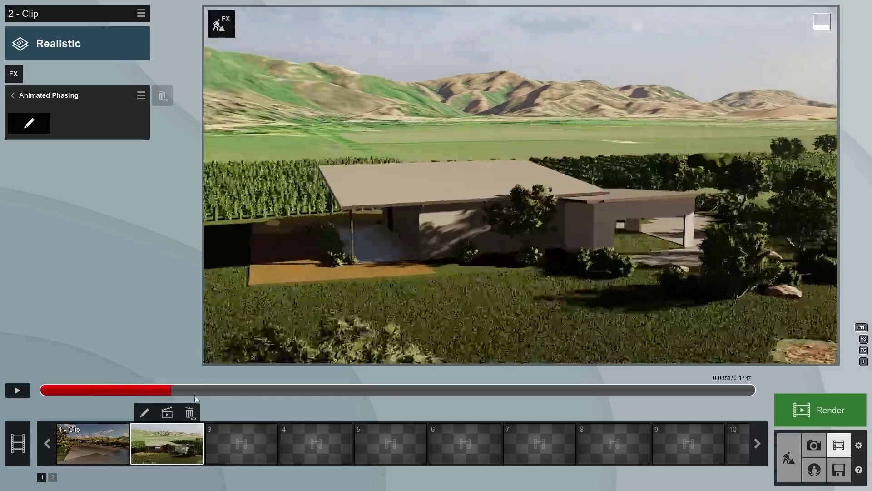
- Turn on layers 2, 3, 5, 6, 7 and 8 in the Layer Visibility effect at about 11.4 seconds and preview the clip
{"action": "left_click_drag", "start_coordinate": [196, 395], "coordinate": [511, 391]}
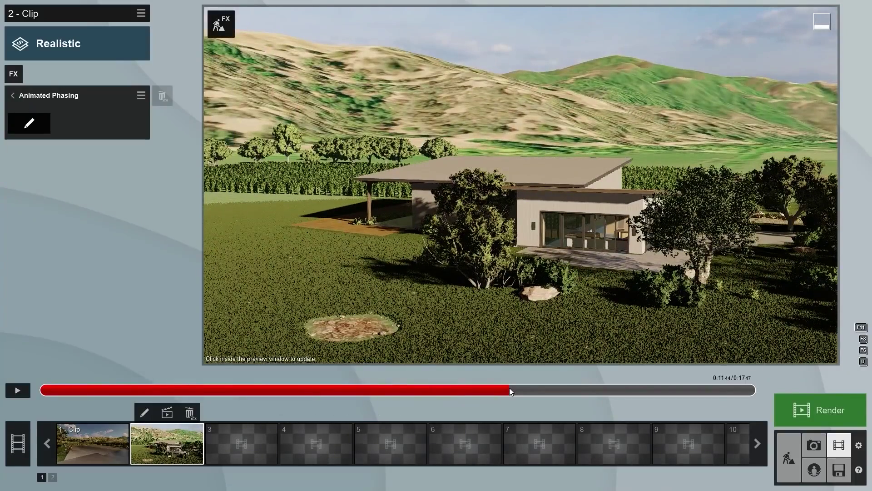
{"action": "left_click", "coordinate": [49, 95]}
{"action": "left_click", "coordinate": [41, 117]}
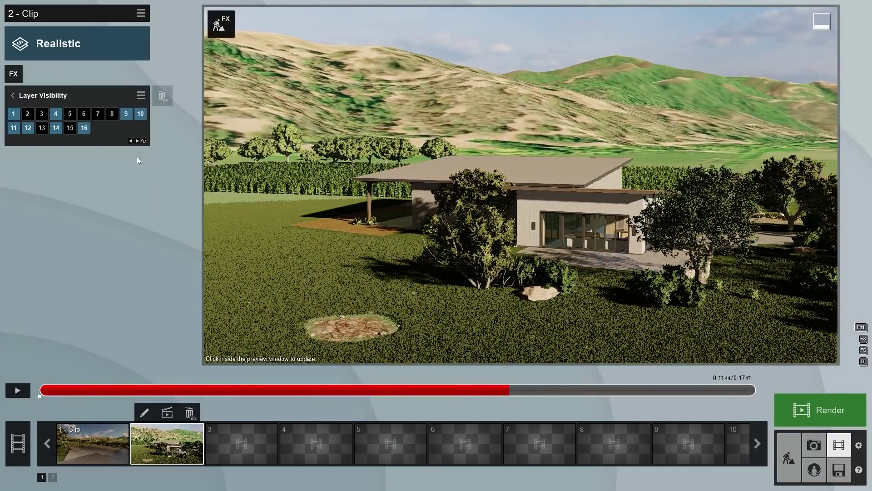
{"action": "left_click", "coordinate": [27, 114]}
{"action": "left_click", "coordinate": [41, 114]}
{"action": "left_click", "coordinate": [69, 113]}
{"action": "left_click", "coordinate": [83, 113]}
{"action": "left_click", "coordinate": [98, 114]}
{"action": "left_click", "coordinate": [112, 114]}
{"action": "left_click", "coordinate": [17, 390]}
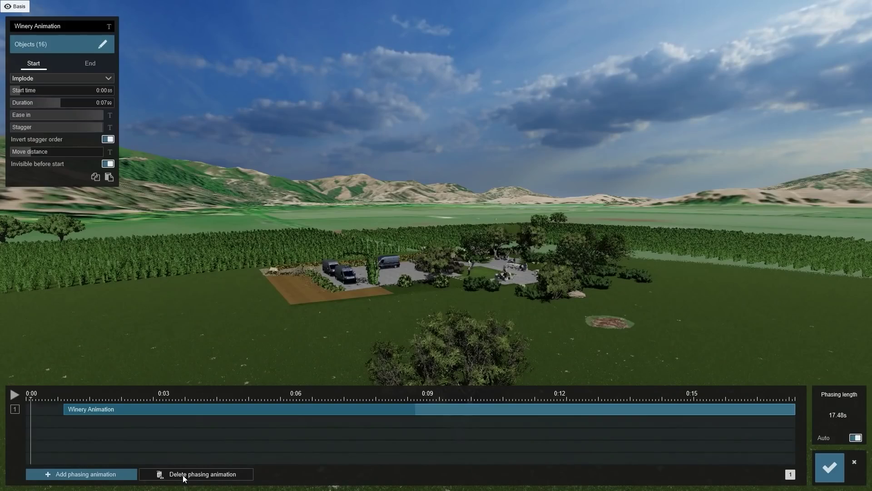
- Delete the Winery Animation and name the new, empty phasing animation "Roof Top"
{"action": "left_click", "coordinate": [184, 474]}
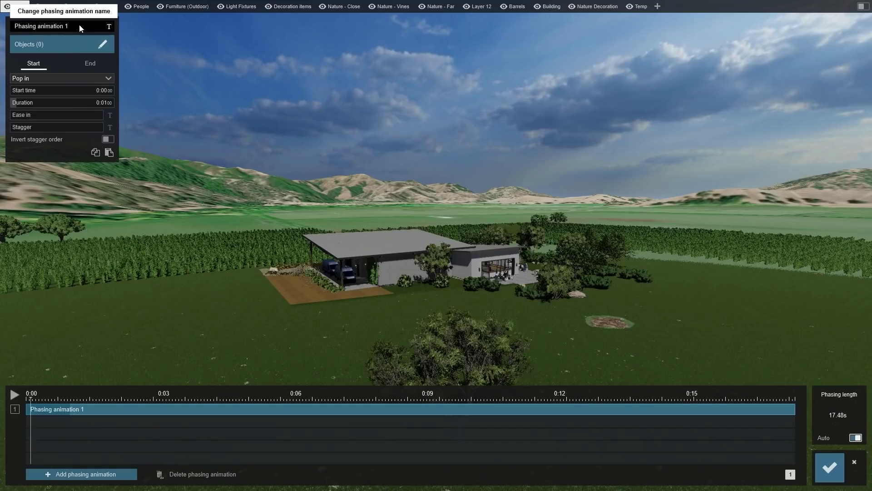
{"action": "left_click", "coordinate": [81, 27]}
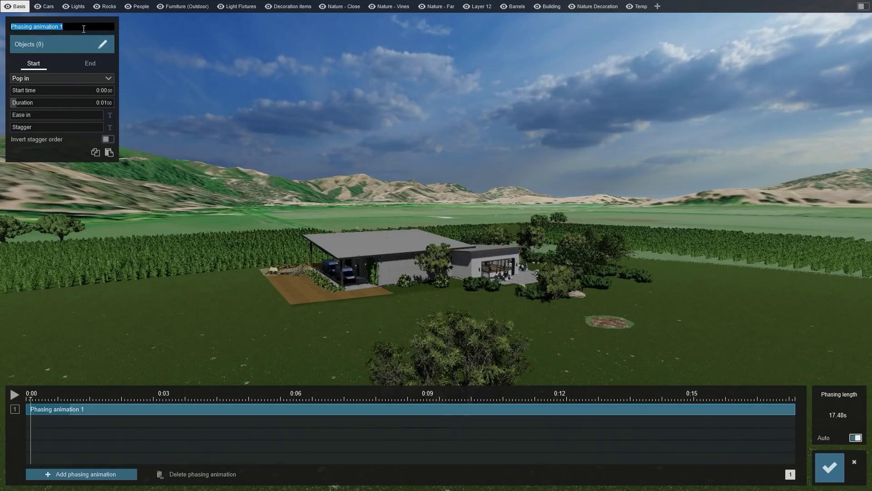
{"action": "type", "text": "Roof Top"}
{"action": "key", "text": "Return"}
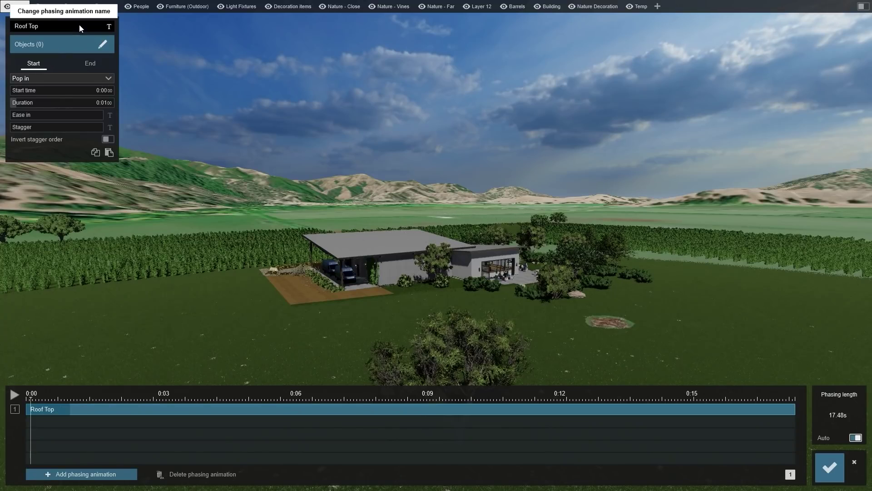
- Assign the roof canopy model to the Roof Top phasing animation and set its start effect to Sky drop
{"action": "left_click", "coordinate": [49, 47]}
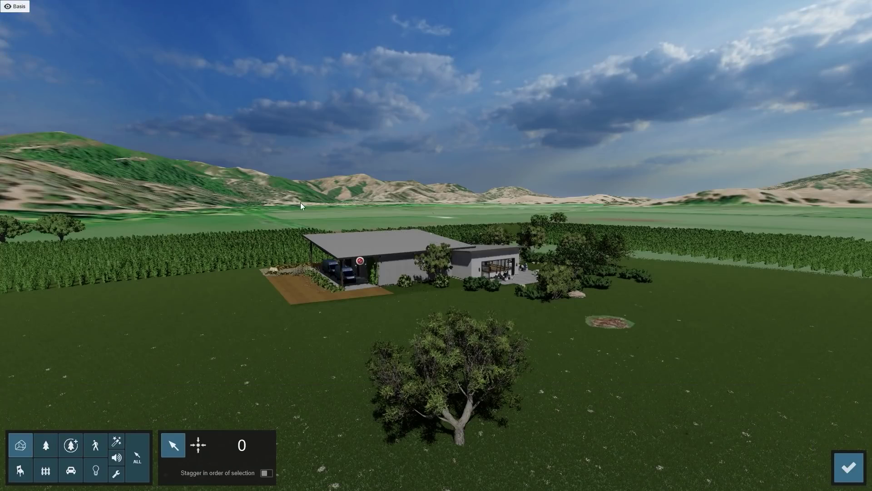
{"action": "left_click", "coordinate": [337, 252]}
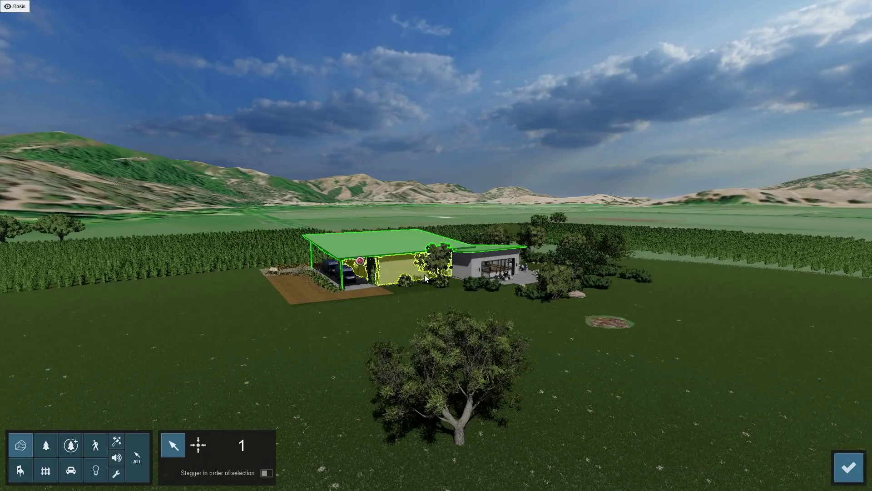
{"action": "left_click", "coordinate": [846, 468]}
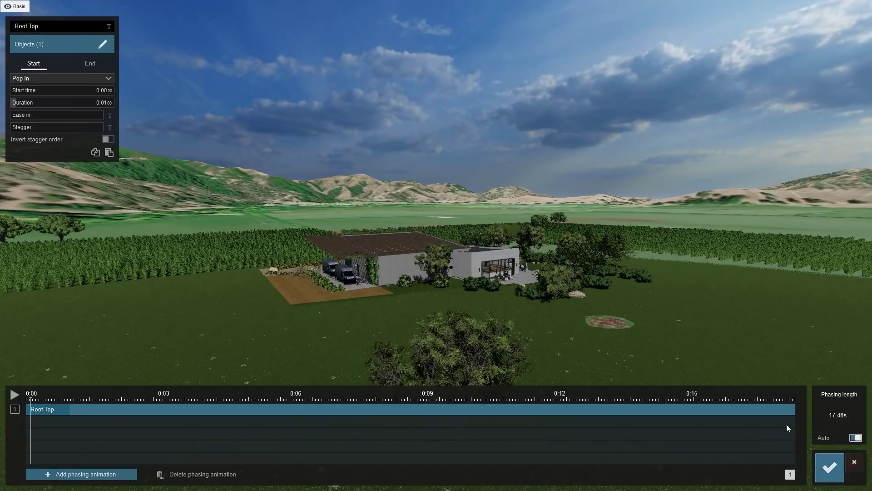
{"action": "left_click", "coordinate": [39, 77]}
{"action": "left_click", "coordinate": [40, 112]}
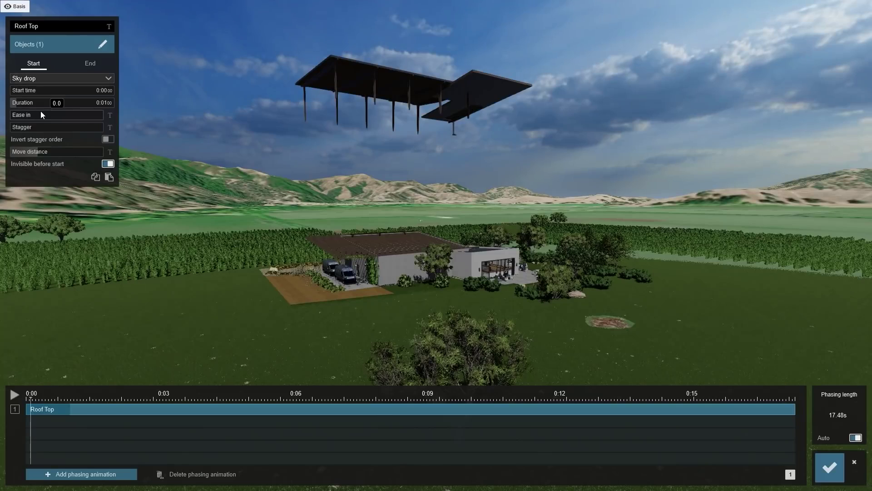
- Start the Roof Top animation at about 6 seconds and shorten its move distance, temporarily showing the roof before the start
{"action": "left_click_drag", "start_coordinate": [53, 410], "coordinate": [154, 415]}
{"action": "left_click_drag", "start_coordinate": [220, 414], "coordinate": [317, 428]}
{"action": "left_click_drag", "start_coordinate": [275, 391], "coordinate": [292, 400]}
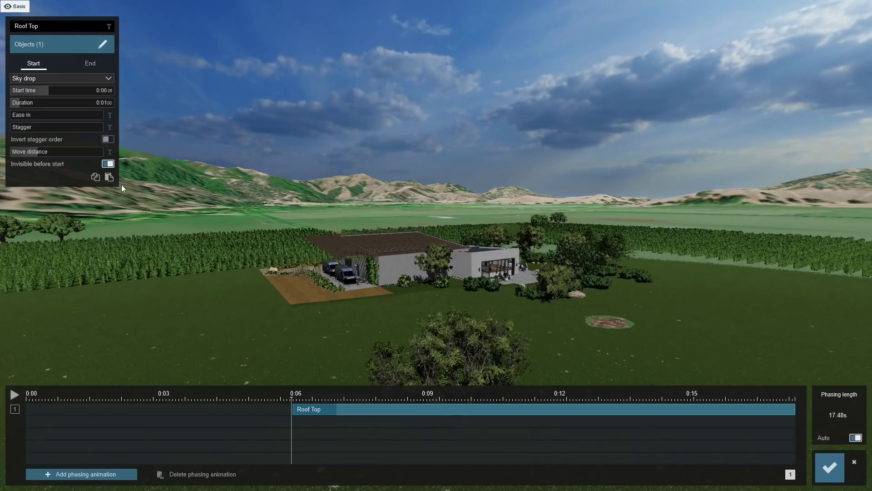
{"action": "left_click", "coordinate": [108, 164]}
{"action": "left_click_drag", "start_coordinate": [36, 153], "coordinate": [20, 156]}
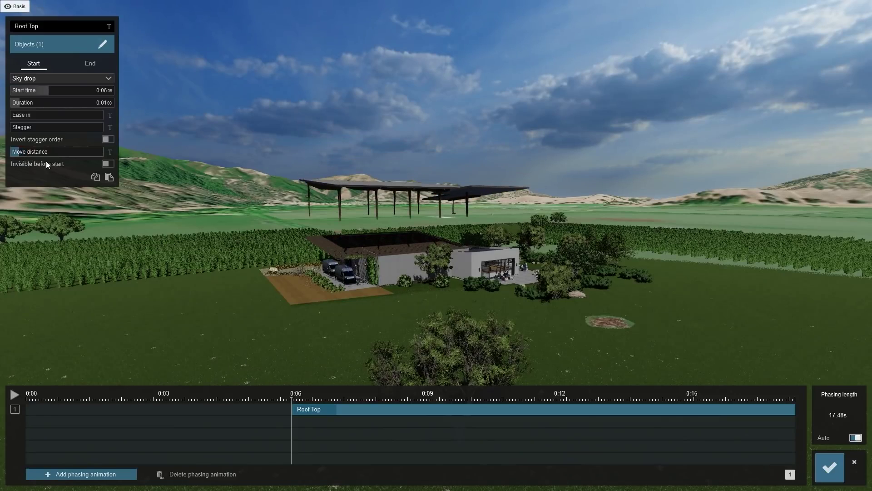
{"action": "left_click", "coordinate": [107, 165]}
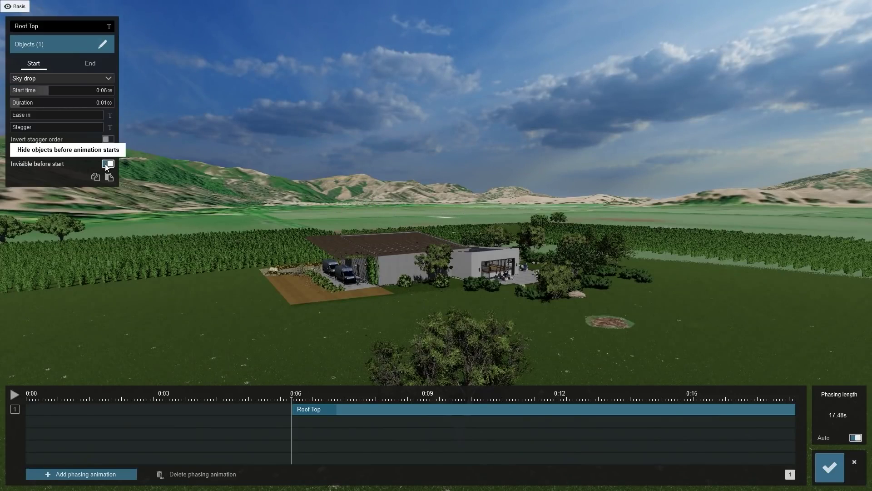
- Add a second phasing animation and name it "Roof support girders"
{"action": "left_click", "coordinate": [112, 475]}
{"action": "left_click", "coordinate": [74, 28]}
{"action": "type", "text": "Roof su"}
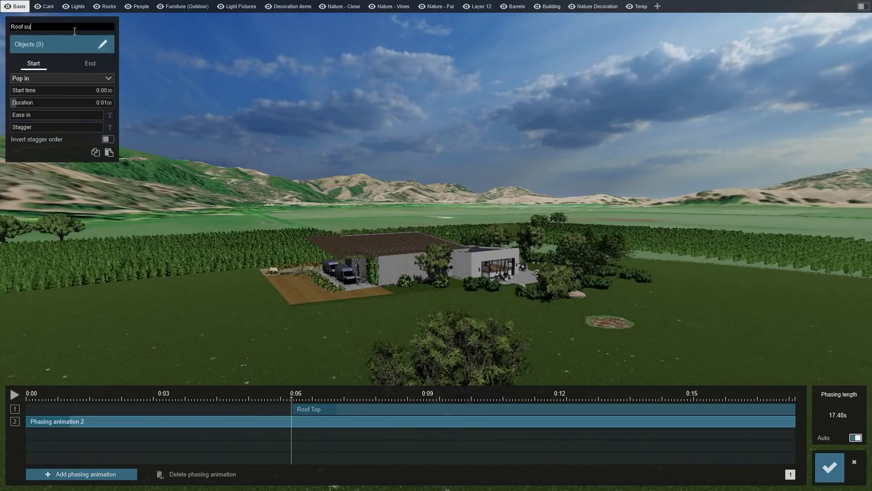
{"action": "type", "text": "pport girders"}
{"action": "key", "text": "Return"}
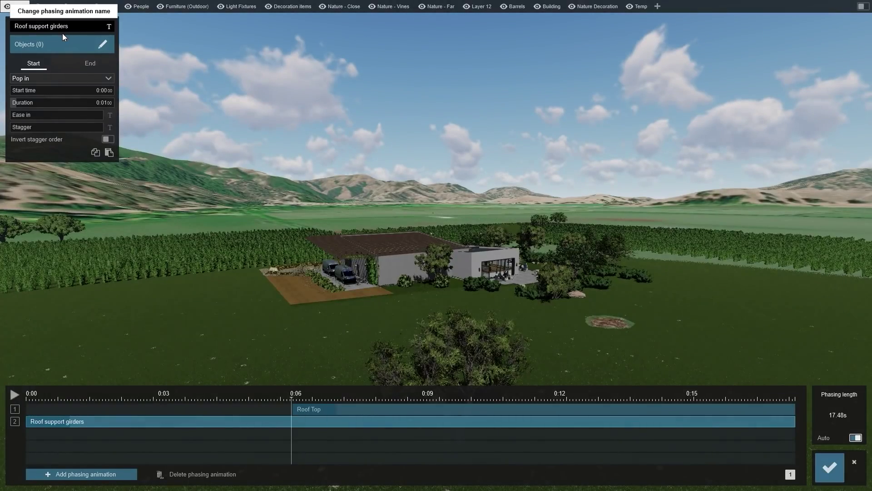
- Assign only the girder model, without the canopies, to Roof support girders and start that animation at about 5 seconds
{"action": "left_click", "coordinate": [47, 45]}
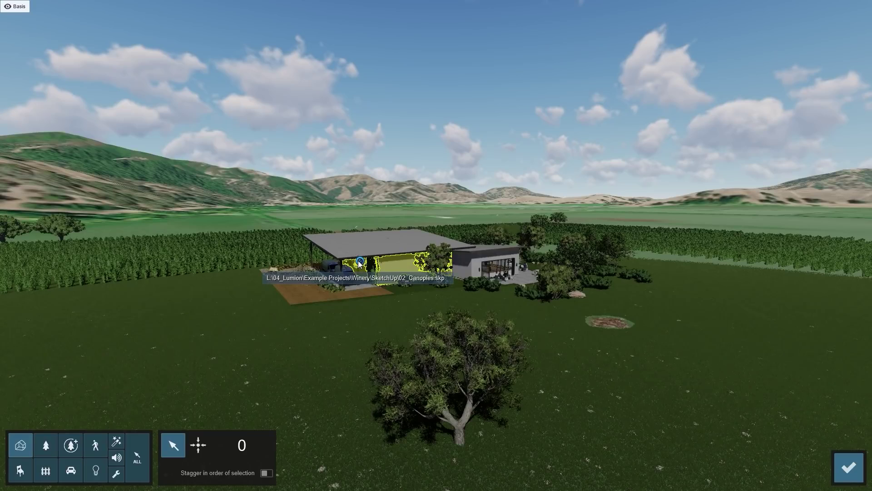
{"action": "left_click", "coordinate": [359, 264]}
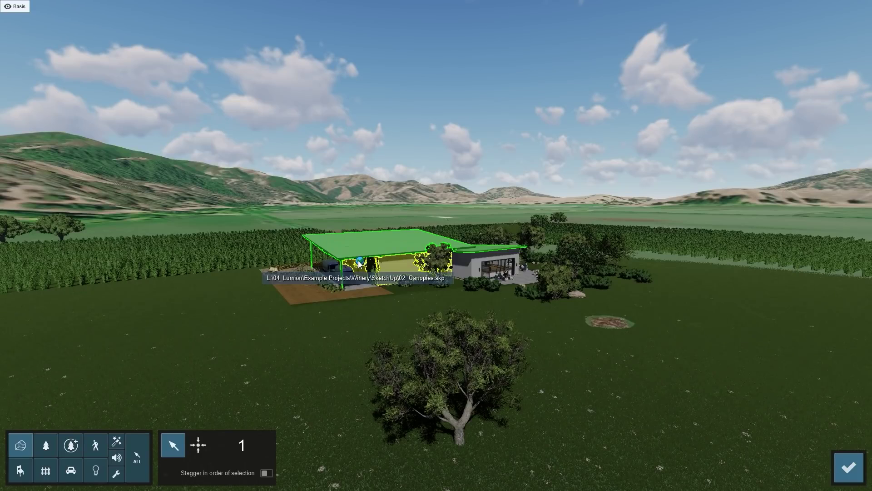
{"action": "left_click", "coordinate": [359, 263]}
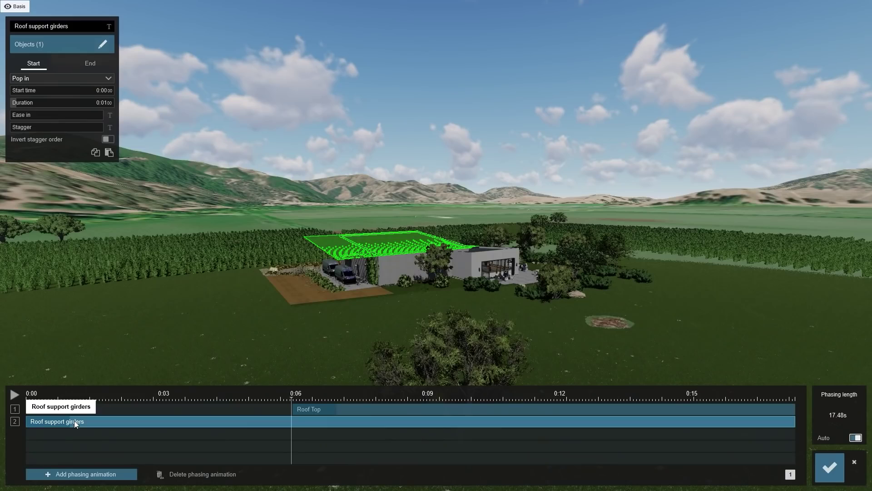
{"action": "left_click_drag", "start_coordinate": [76, 421], "coordinate": [248, 396]}
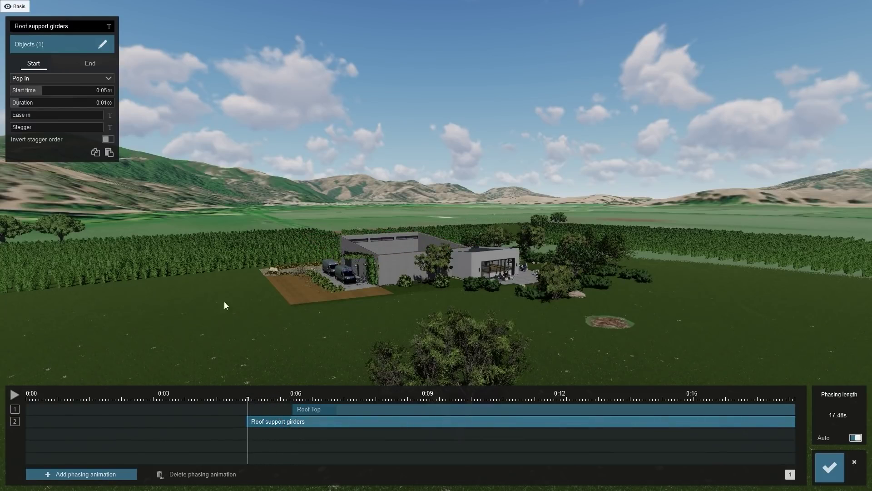
- Set the girders' start effect to Sky drop and shorten the move distance, keeping them invisible before the start
{"action": "left_click", "coordinate": [43, 79]}
{"action": "left_click", "coordinate": [43, 112]}
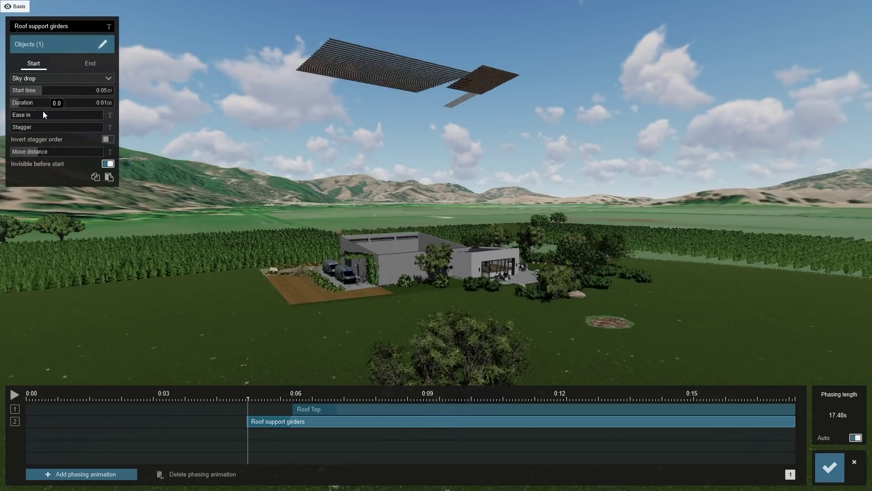
{"action": "left_click", "coordinate": [247, 401]}
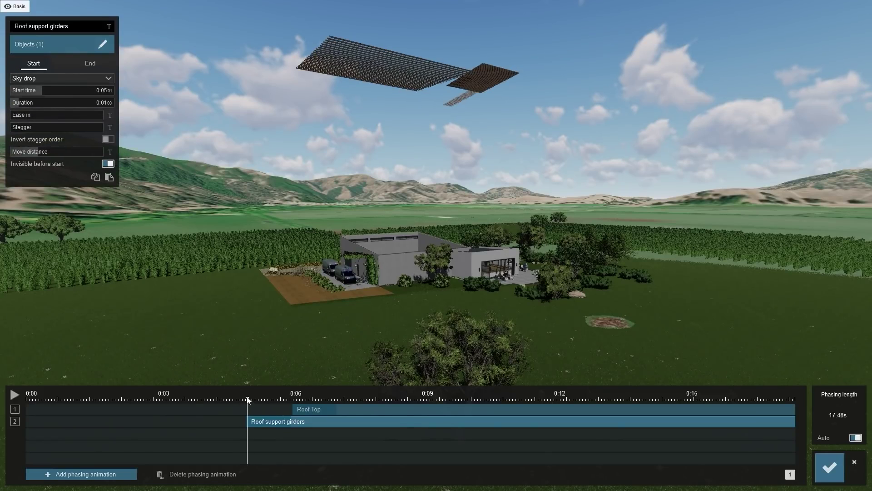
{"action": "left_click", "coordinate": [108, 164]}
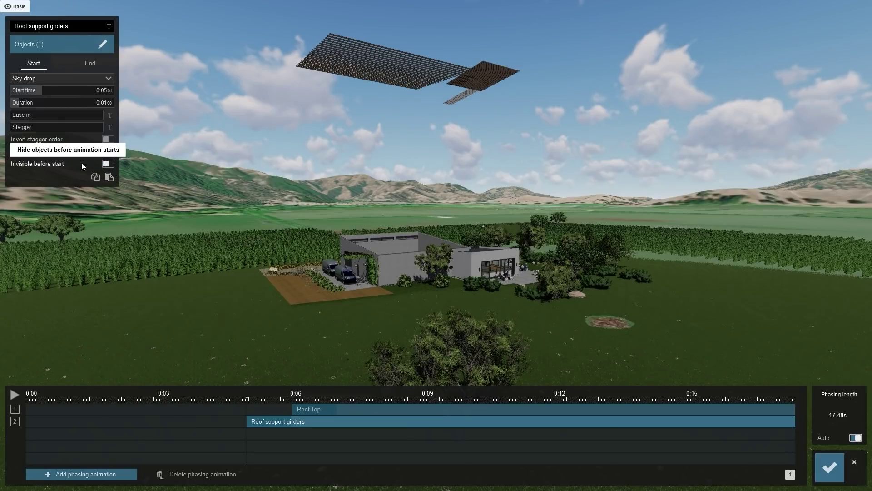
{"action": "left_click_drag", "start_coordinate": [36, 154], "coordinate": [21, 153]}
{"action": "left_click", "coordinate": [108, 164]}
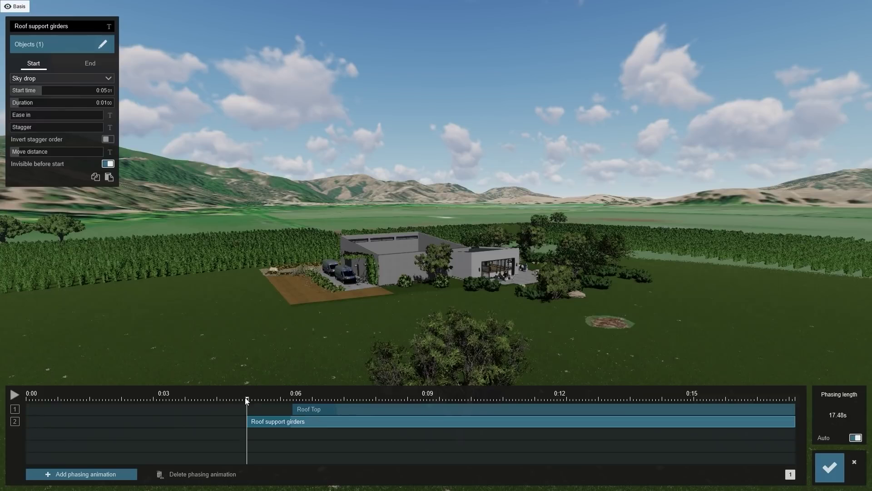
{"action": "left_click_drag", "start_coordinate": [247, 400], "coordinate": [248, 400]}
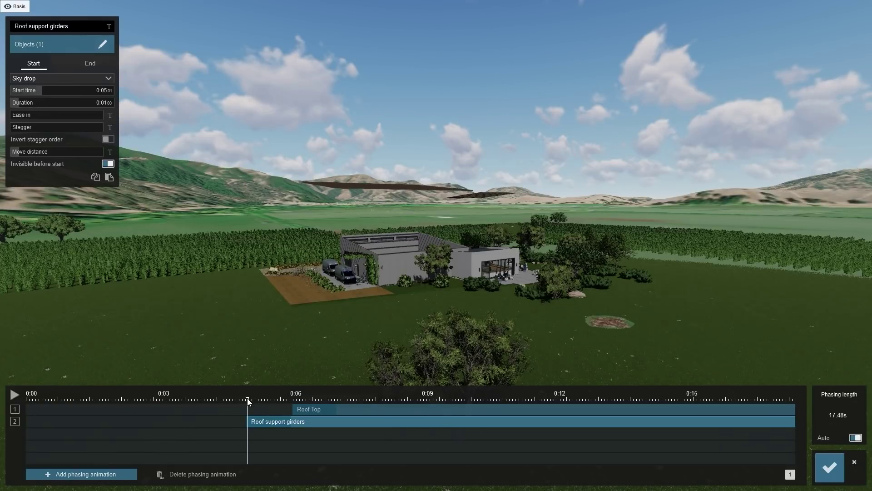
{"action": "left_click_drag", "start_coordinate": [22, 150], "coordinate": [20, 161]}
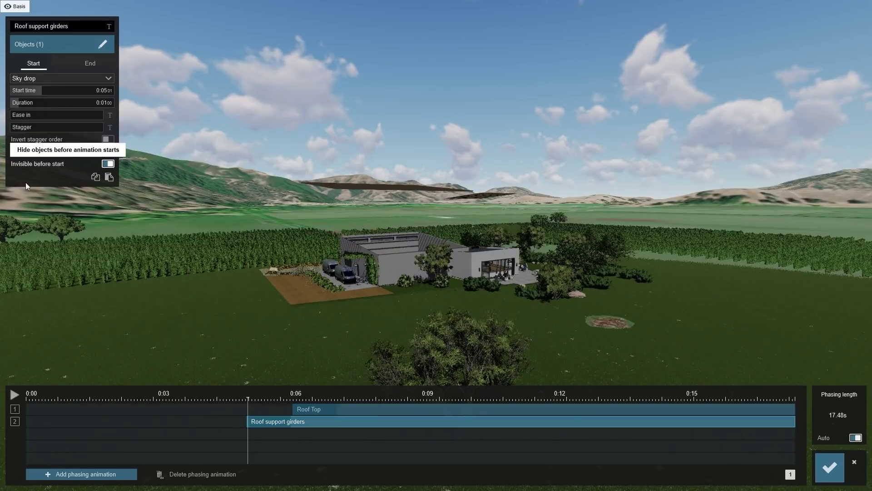
- Add a third phasing animation starting at about 4 seconds and name it "Walls"
{"action": "left_click", "coordinate": [103, 475]}
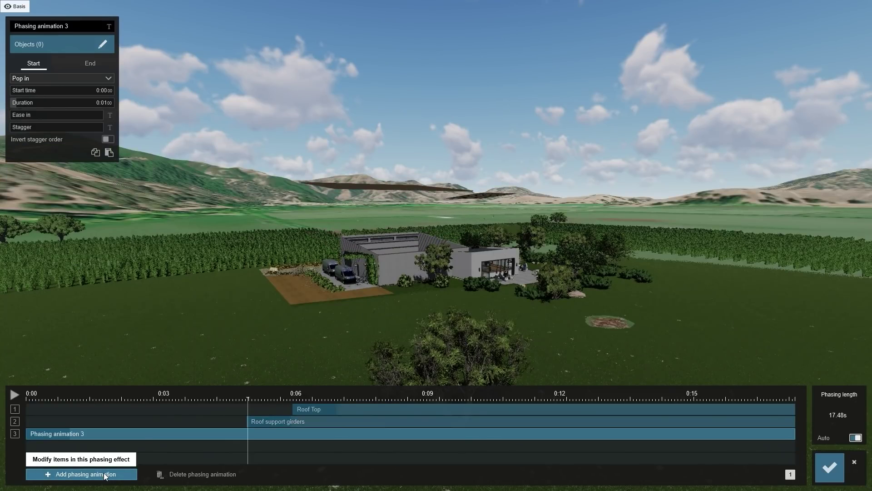
{"action": "left_click_drag", "start_coordinate": [108, 433], "coordinate": [258, 438]}
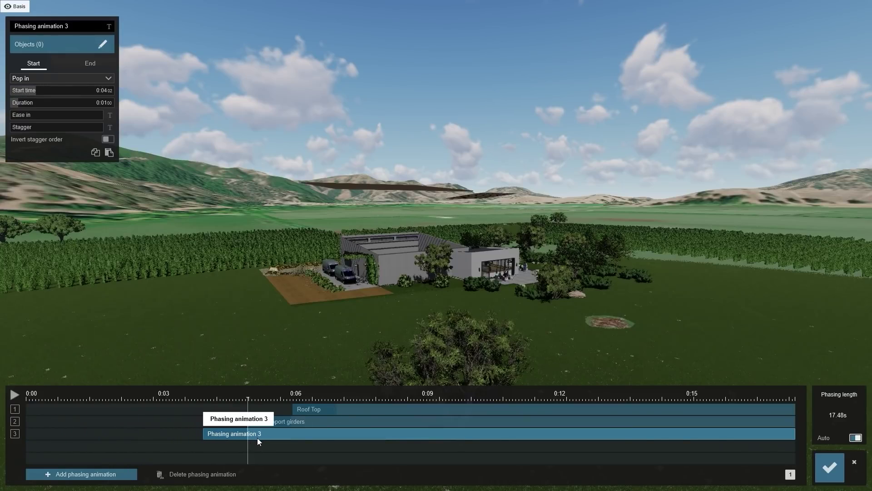
{"action": "type", "text": "Walls"}
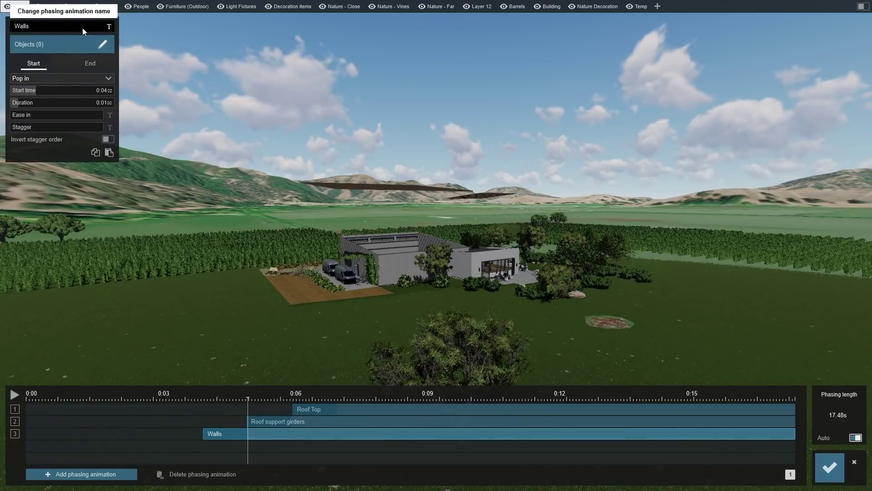
- Assign the three building wall models to the Walls animation
{"action": "left_click", "coordinate": [102, 44]}
{"action": "left_click", "coordinate": [390, 267]}
{"action": "right_click_drag", "start_coordinate": [392, 268], "coordinate": [532, 270]}
{"action": "left_click", "coordinate": [484, 260], "text": "ctrl"}
{"action": "left_click", "coordinate": [513, 254], "text": "ctrl"}
{"action": "key", "text": "Return"}
- Set the Walls start effect to Ground rise with maximum stagger and check the rise on the timeline
{"action": "left_click", "coordinate": [37, 78]}
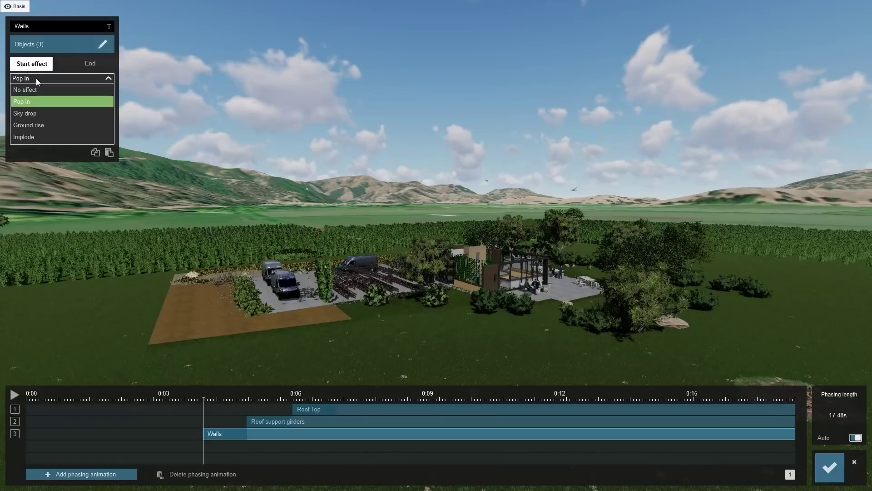
{"action": "left_click", "coordinate": [41, 124]}
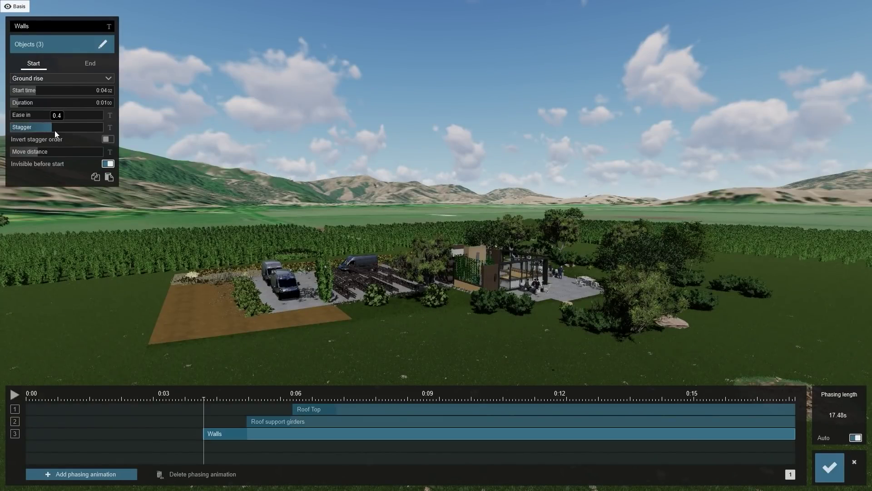
{"action": "left_click_drag", "start_coordinate": [206, 397], "coordinate": [247, 412]}
- Invert the Walls stagger order, extend the duration to about 2 seconds and start the animation at about 3 seconds
{"action": "left_click", "coordinate": [108, 139]}
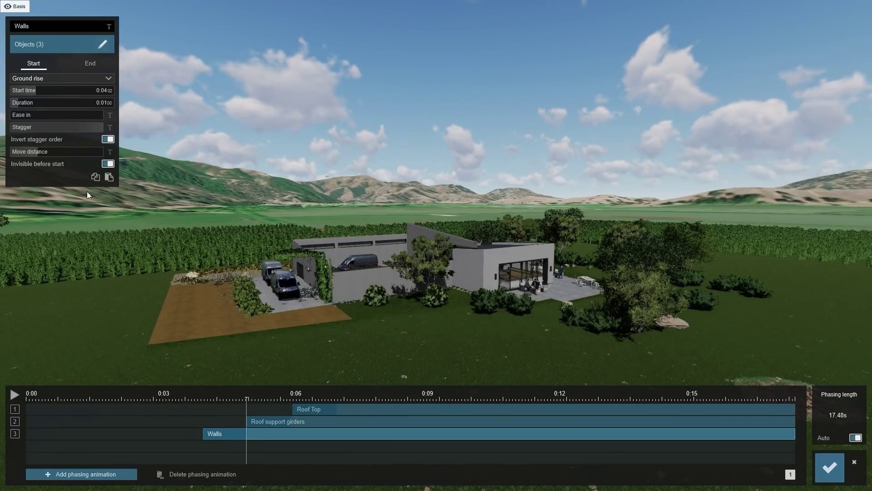
{"action": "left_click_drag", "start_coordinate": [19, 103], "coordinate": [26, 104]}
{"action": "left_click_drag", "start_coordinate": [276, 433], "coordinate": [229, 432]}
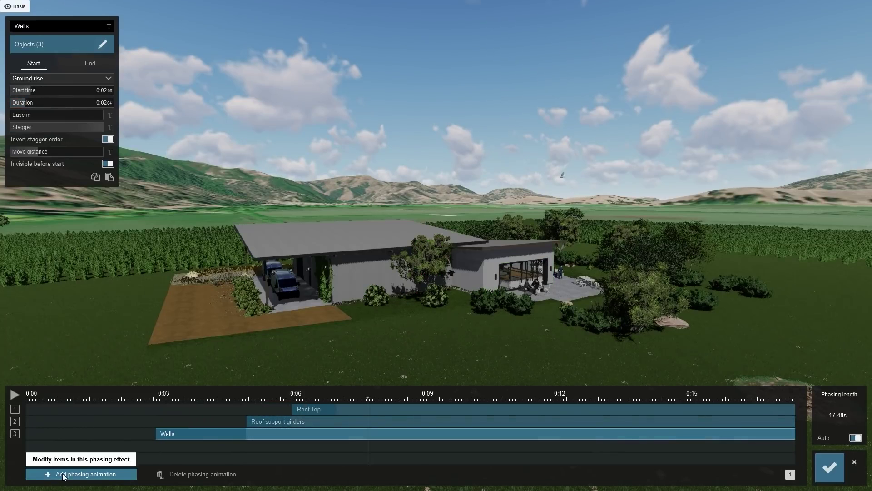
- Add a fourth phasing animation and name it "Smaller items"
{"action": "left_click", "coordinate": [63, 474]}
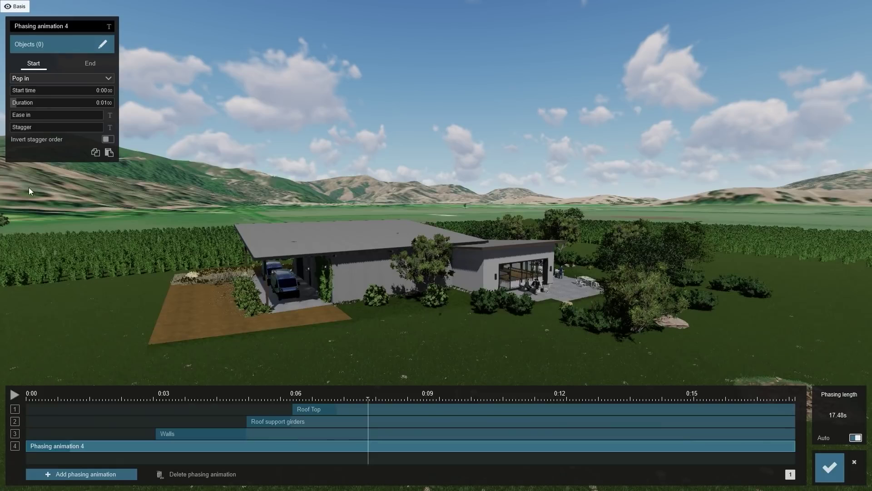
{"action": "left_click", "coordinate": [82, 27]}
{"action": "type", "text": "Smaller items"}
{"action": "key", "text": "Return"}
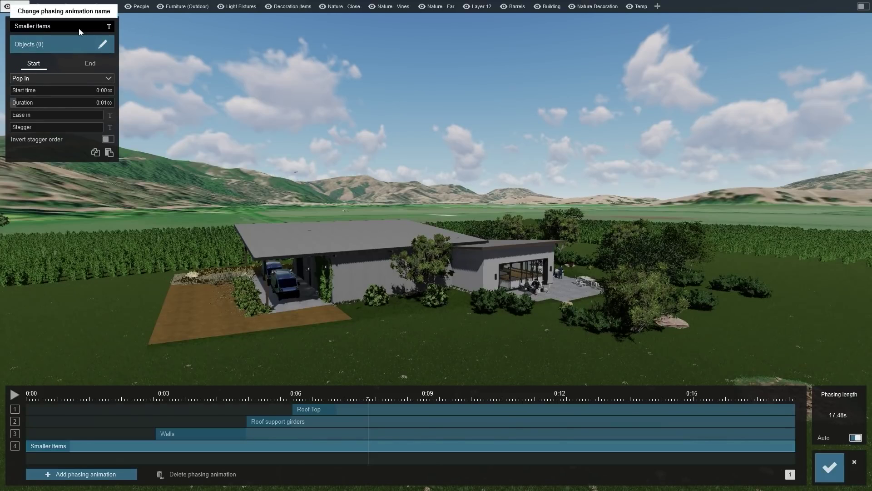
- Assign the remaining smaller building models, including the interior cellar, exterior windows, counter and interior doors, to the Smaller items animation
{"action": "left_click", "coordinate": [43, 44]}
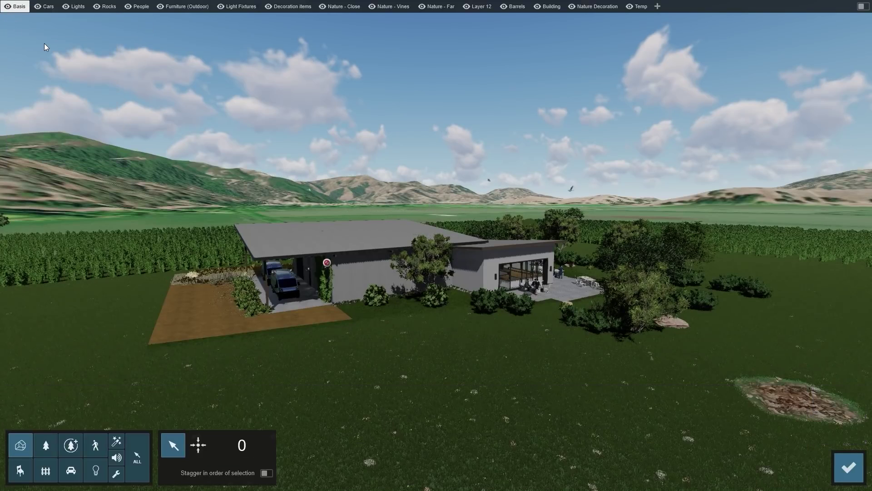
{"action": "left_click", "coordinate": [327, 264]}
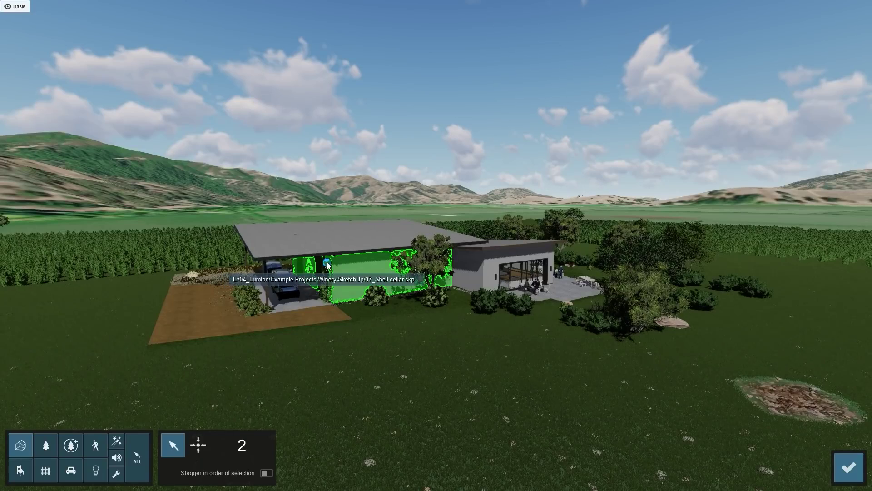
{"action": "left_click", "coordinate": [328, 266]}
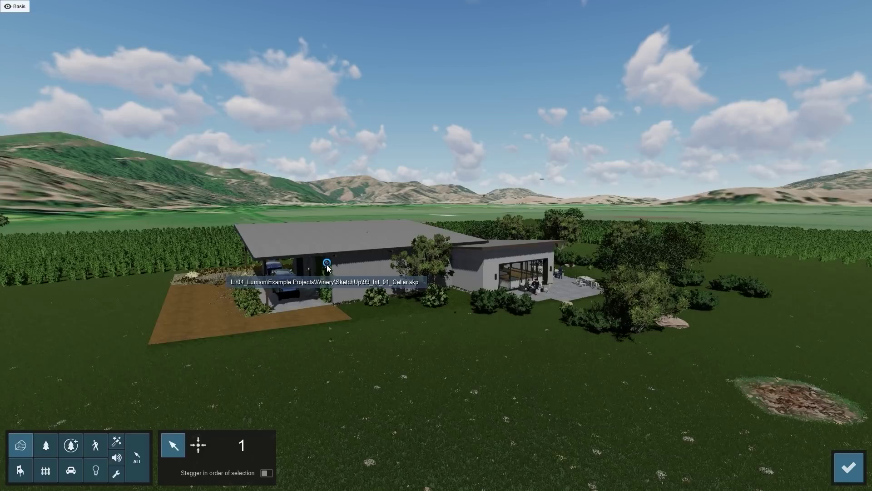
{"action": "left_click", "coordinate": [327, 266]}
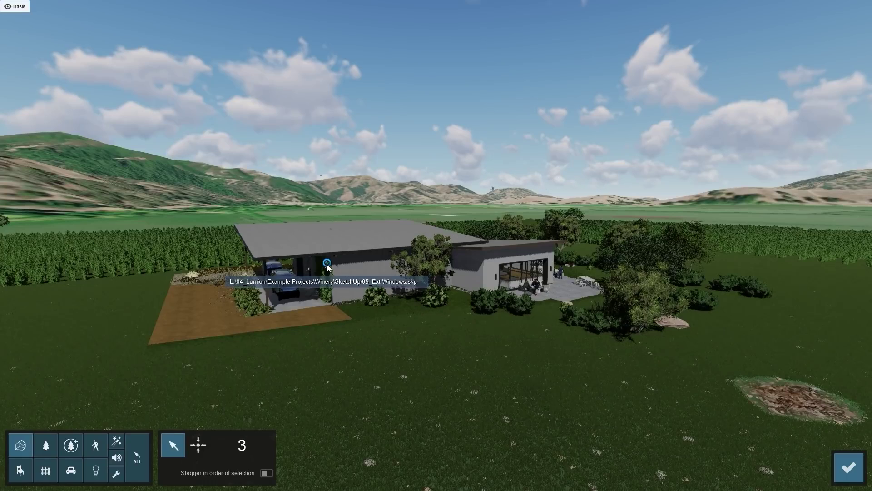
{"action": "left_click", "coordinate": [327, 266]}
{"action": "left_click", "coordinate": [328, 266]}
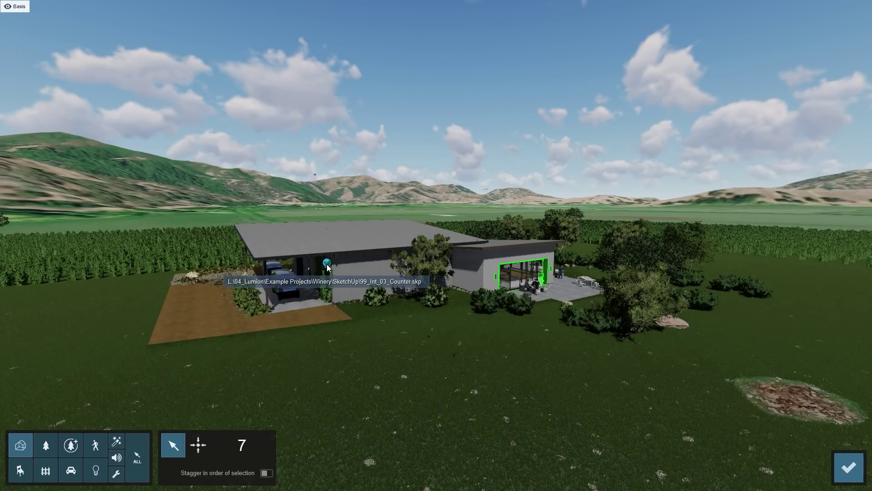
{"action": "left_click", "coordinate": [327, 266]}
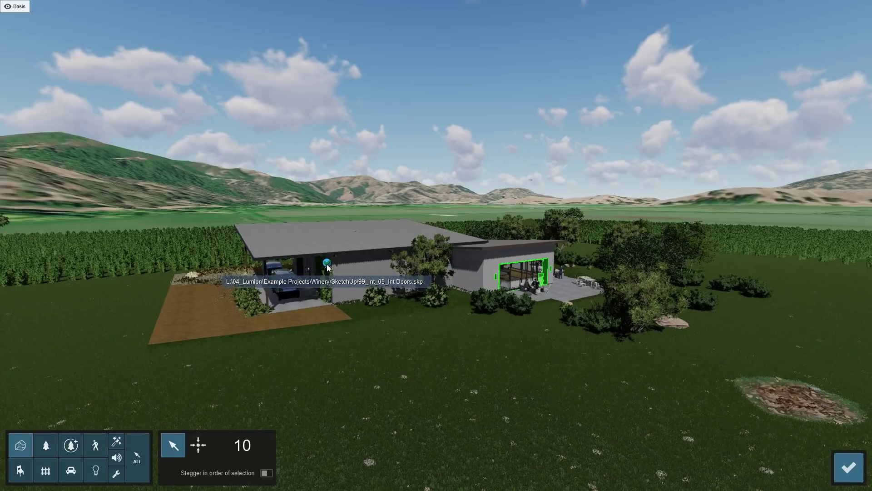
{"action": "left_click", "coordinate": [328, 266]}
{"action": "left_click", "coordinate": [327, 266]}
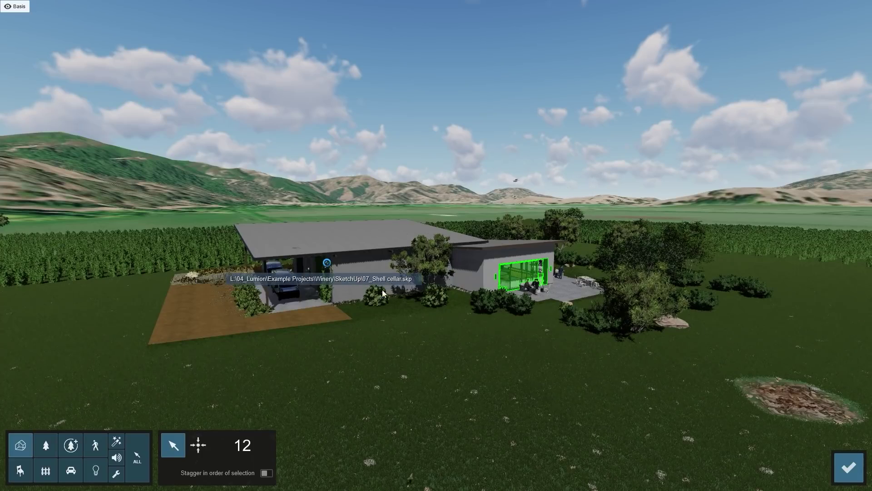
{"action": "left_click", "coordinate": [848, 468]}
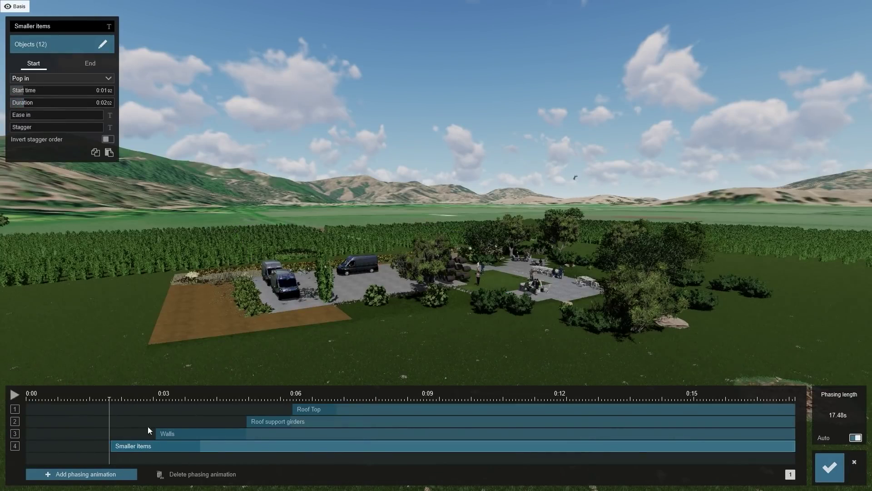
- Start the Smaller items animation at about 1 second with the Implode effect, move distance about 10.6 and stagger 1.0, and play the phasing
{"action": "left_click_drag", "start_coordinate": [159, 446], "coordinate": [116, 449]}
{"action": "left_click", "coordinate": [41, 80]}
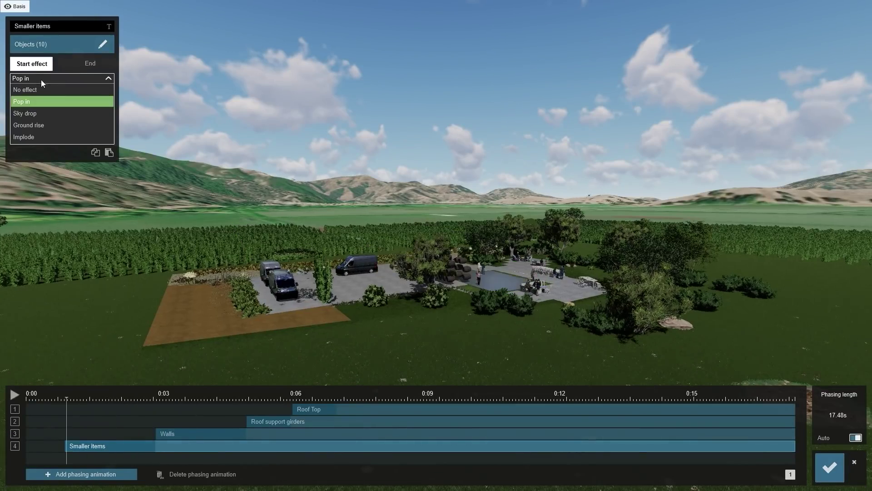
{"action": "left_click", "coordinate": [38, 136]}
{"action": "left_click_drag", "start_coordinate": [41, 154], "coordinate": [20, 157]}
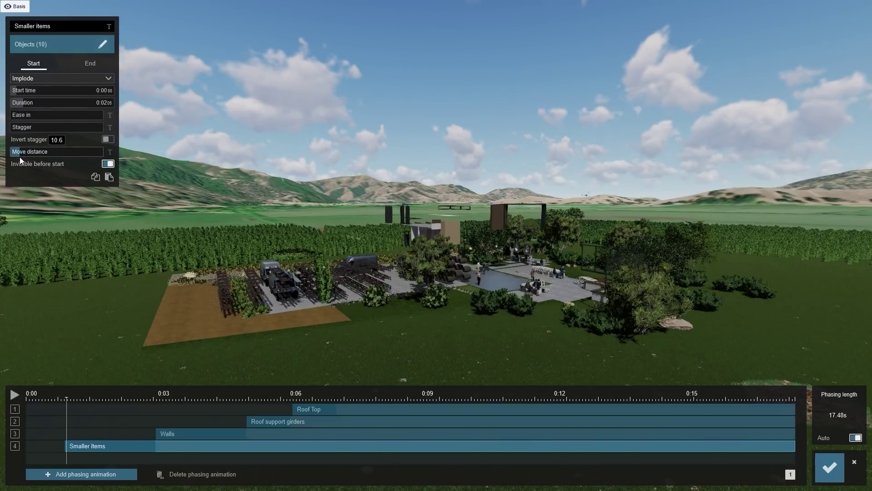
{"action": "left_click_drag", "start_coordinate": [50, 128], "coordinate": [91, 131]}
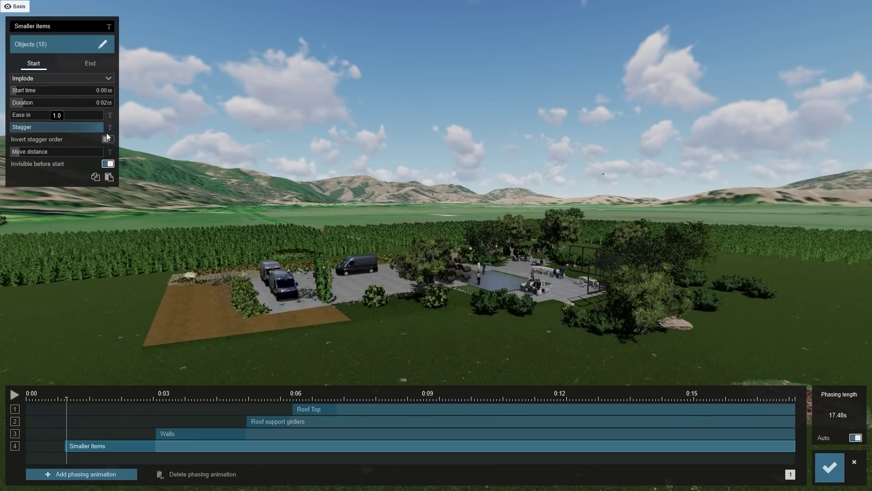
{"action": "left_click", "coordinate": [16, 395]}
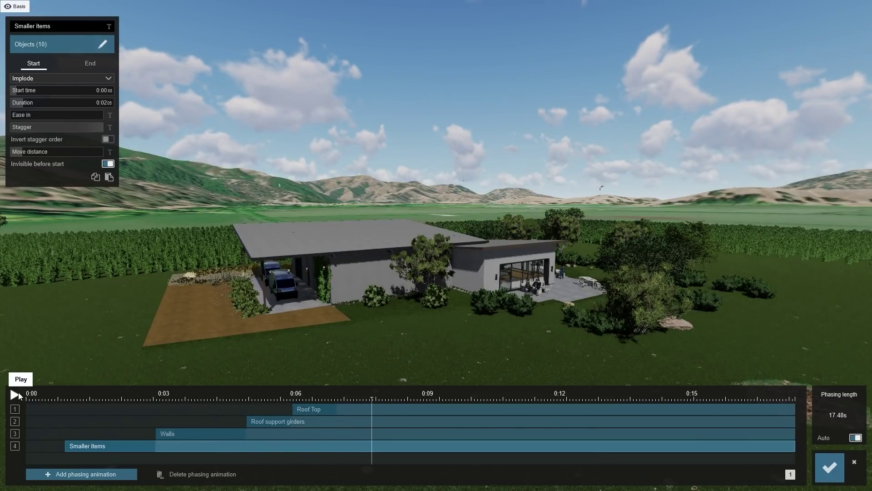
- Review the start settings of the Walls, Roof support girders and Roof Top animations in turn
{"action": "left_click", "coordinate": [174, 434]}
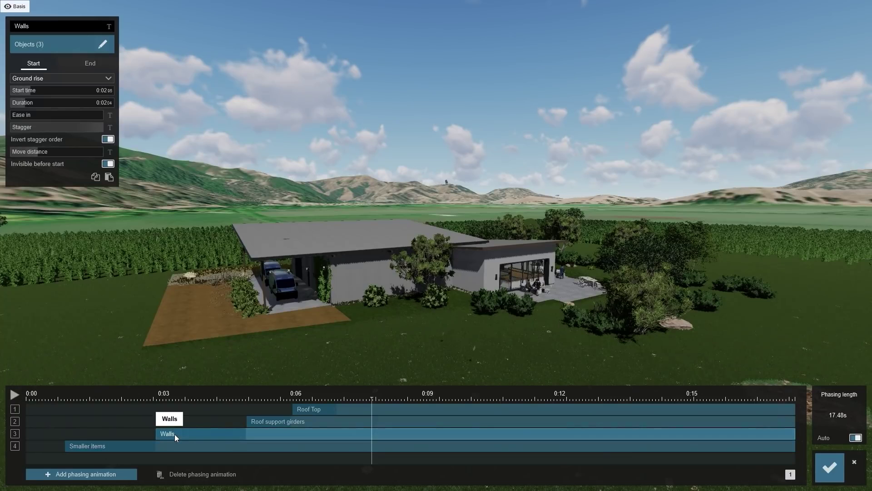
{"action": "left_click", "coordinate": [256, 421]}
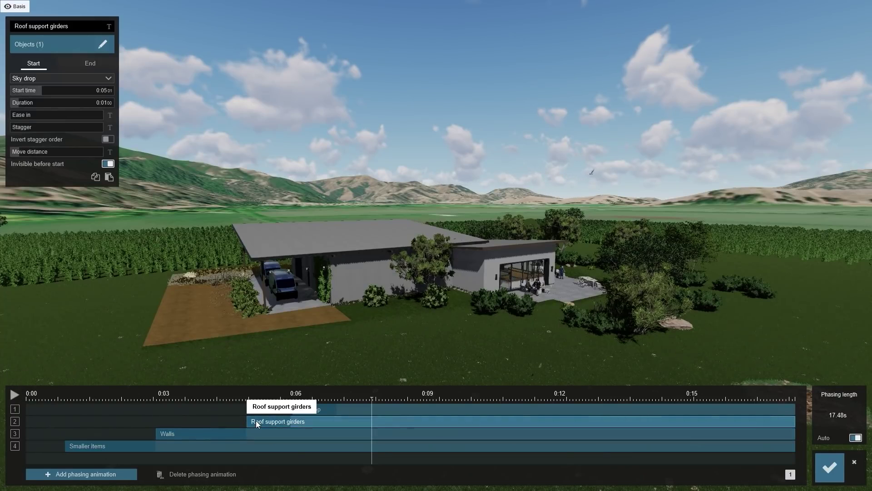
{"action": "left_click", "coordinate": [325, 408]}
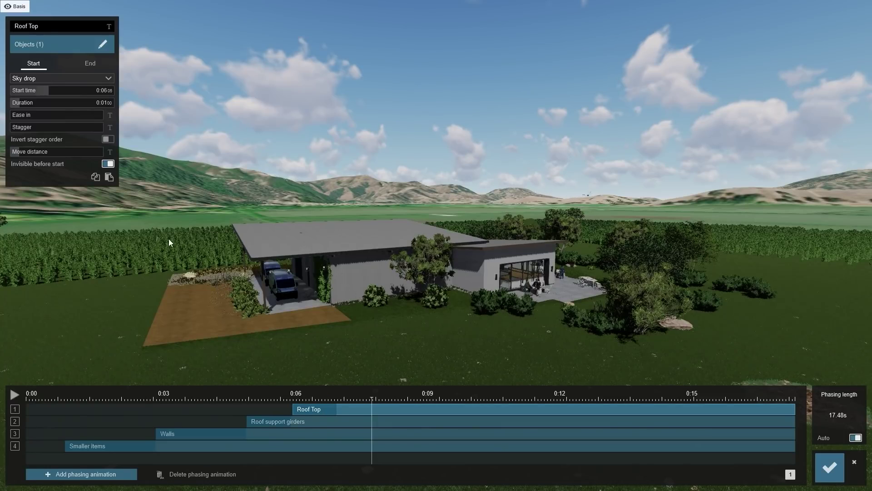
- Add ease-in to the Roof support girders, Walls and Smaller items animations, with the Walls ease-in at maximum
{"action": "left_click", "coordinate": [273, 422]}
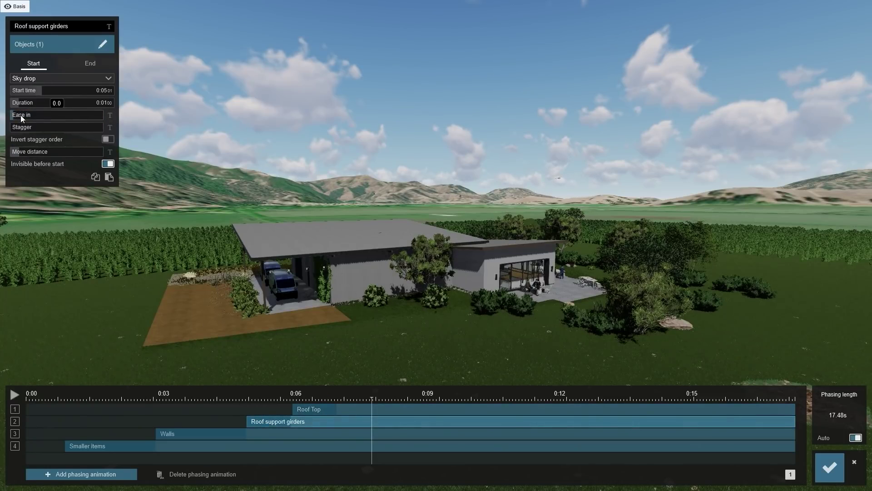
{"action": "left_click", "coordinate": [207, 435]}
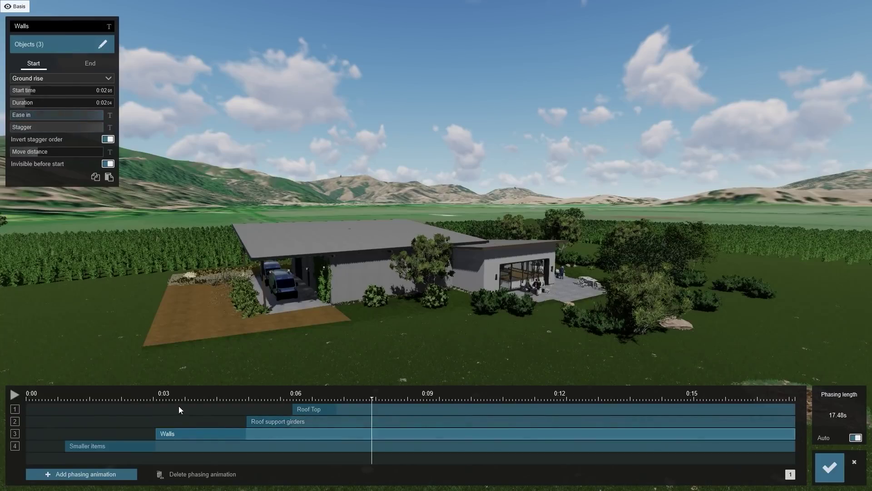
{"action": "left_click", "coordinate": [91, 445]}
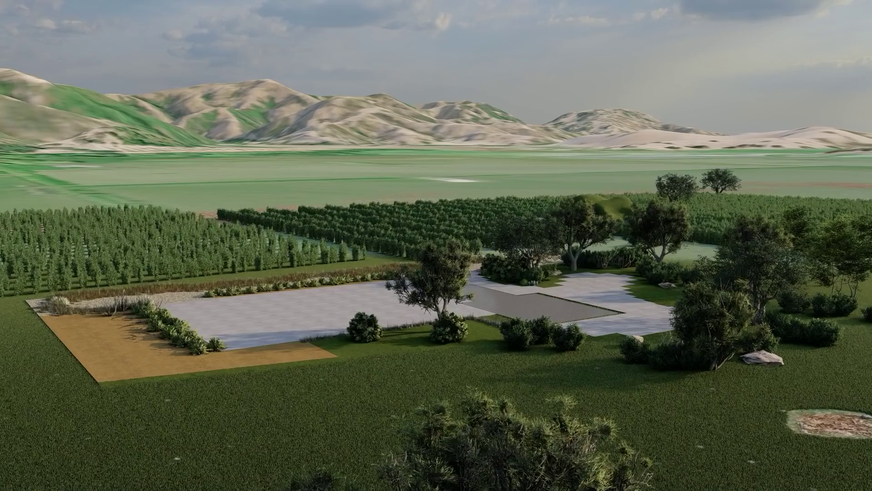